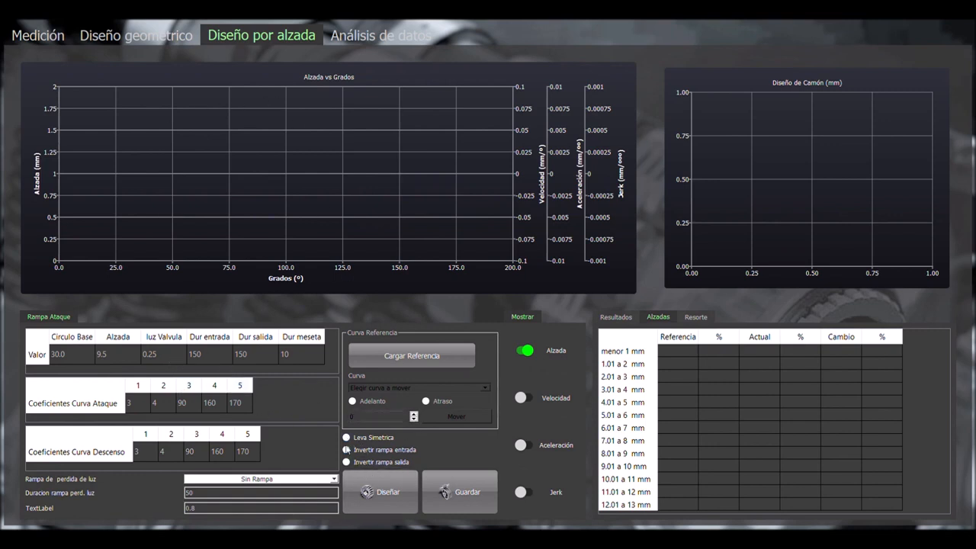
# Generate a symmetric cam (Leva Simetrica) from the default values and display its overall results.
pyautogui.click(346, 438)
pyautogui.click(386, 492)
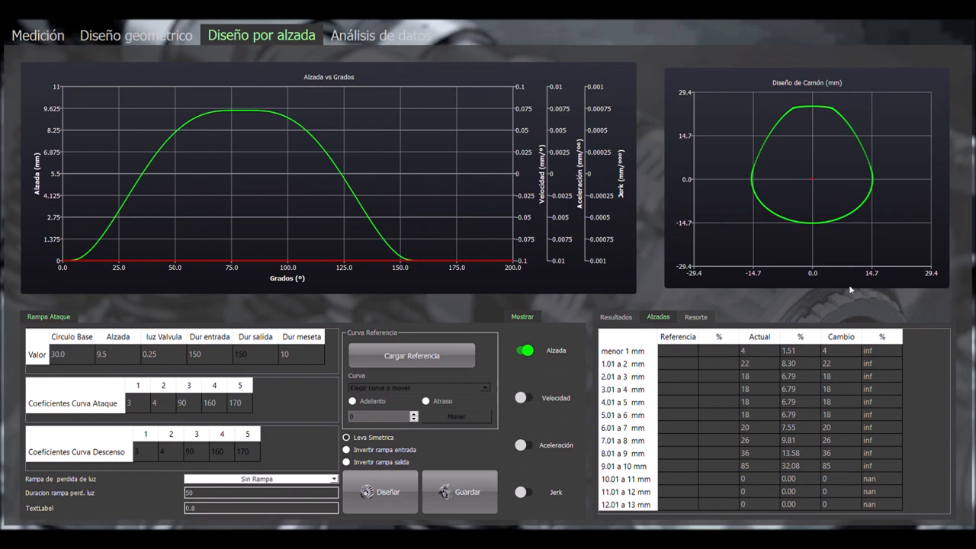
pyautogui.click(620, 318)
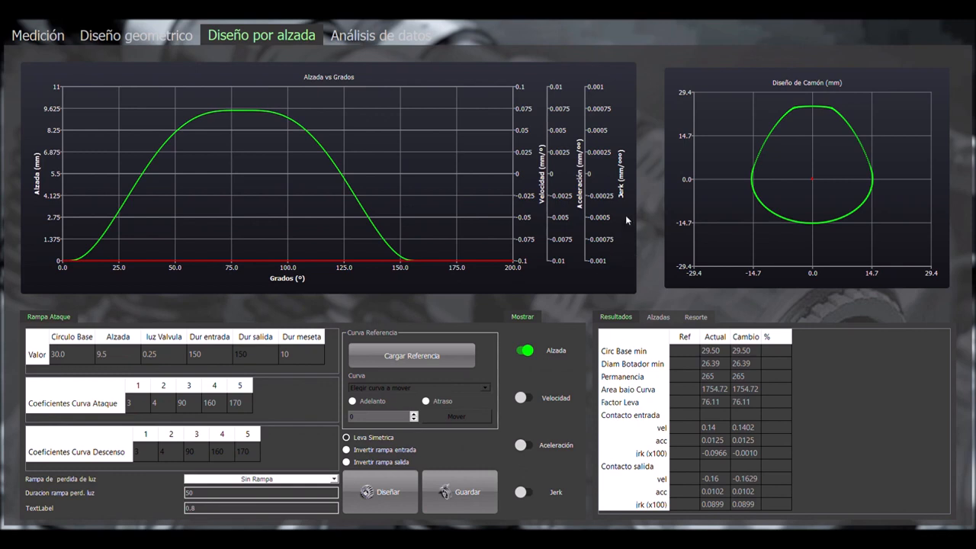
# Load adm.scd as the reference curve and delay (Atraso) the current curve by 10 degrees.
pyautogui.click(425, 355)
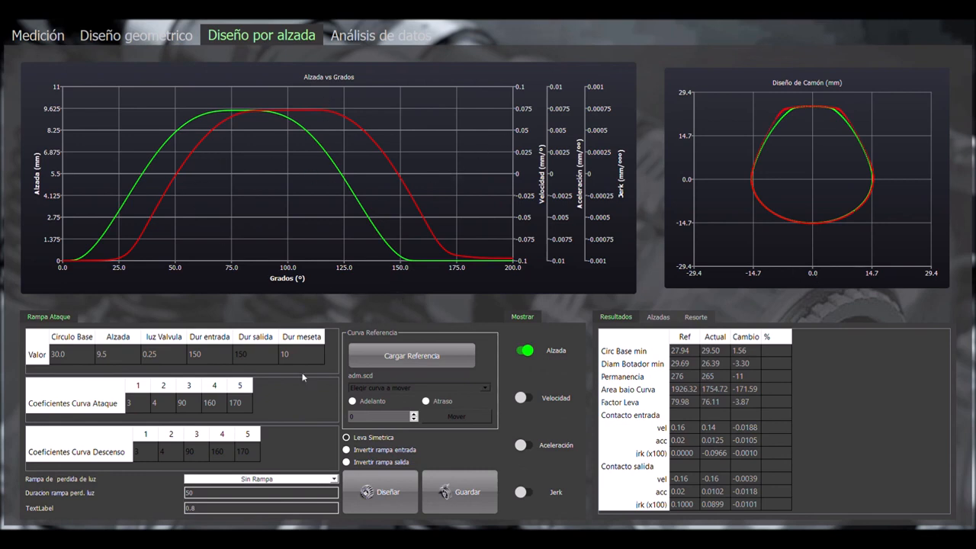
pyautogui.click(398, 414)
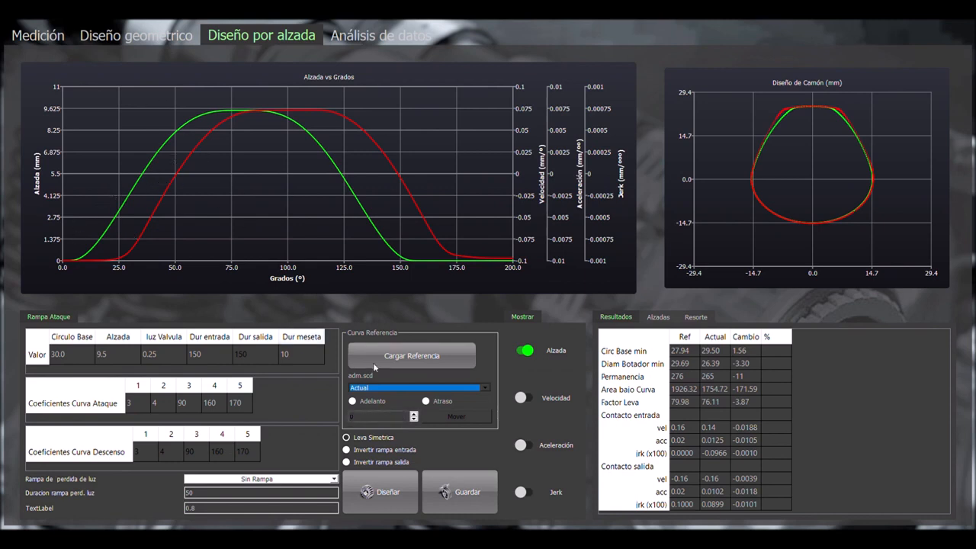
pyautogui.doubleClick(354, 416)
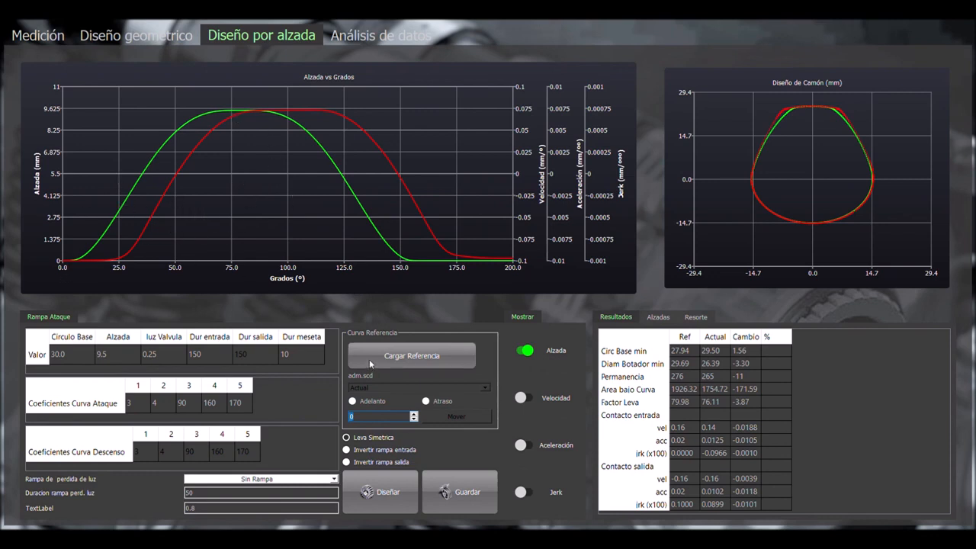
pyautogui.write('10')
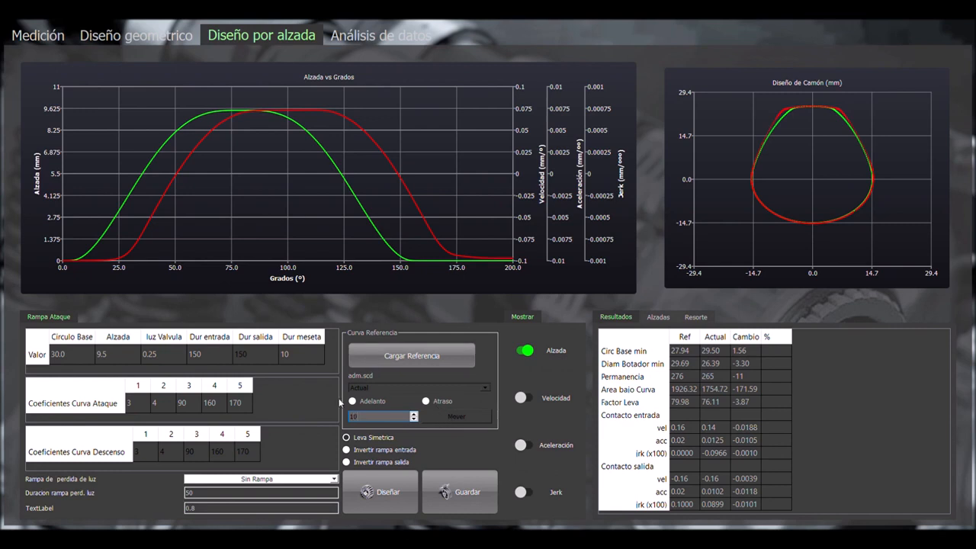
pyautogui.click(427, 402)
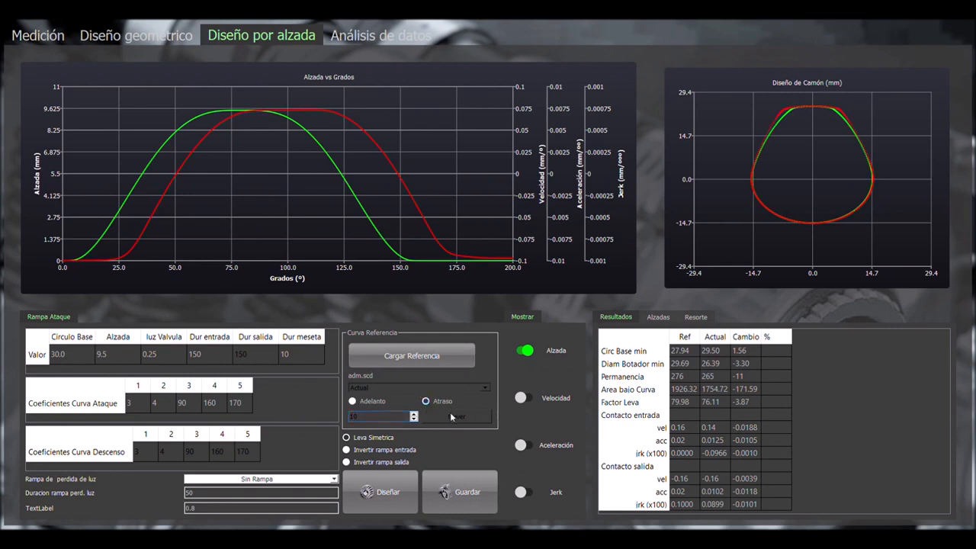
pyautogui.click(455, 415)
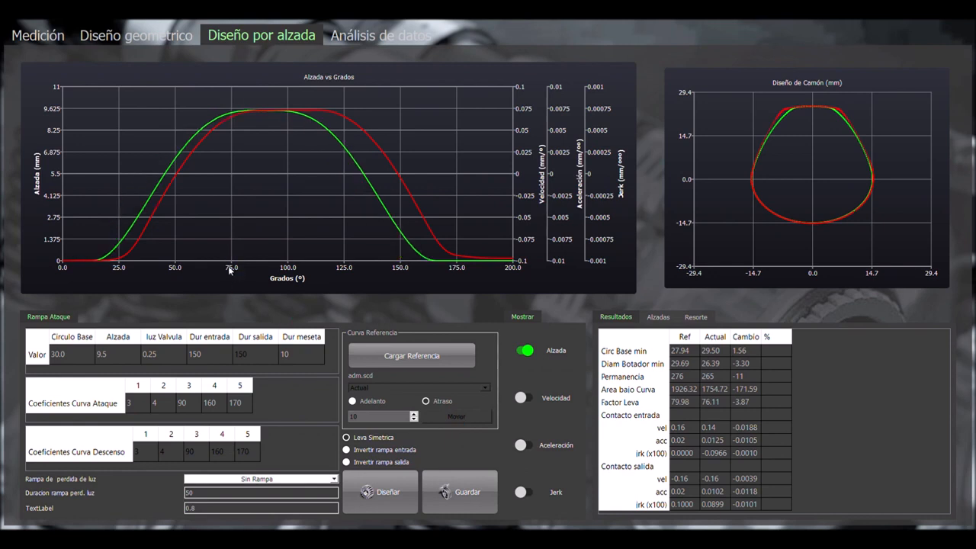
# Delay the current curve two more times by 2 degrees each.
pyautogui.doubleClick(353, 416)
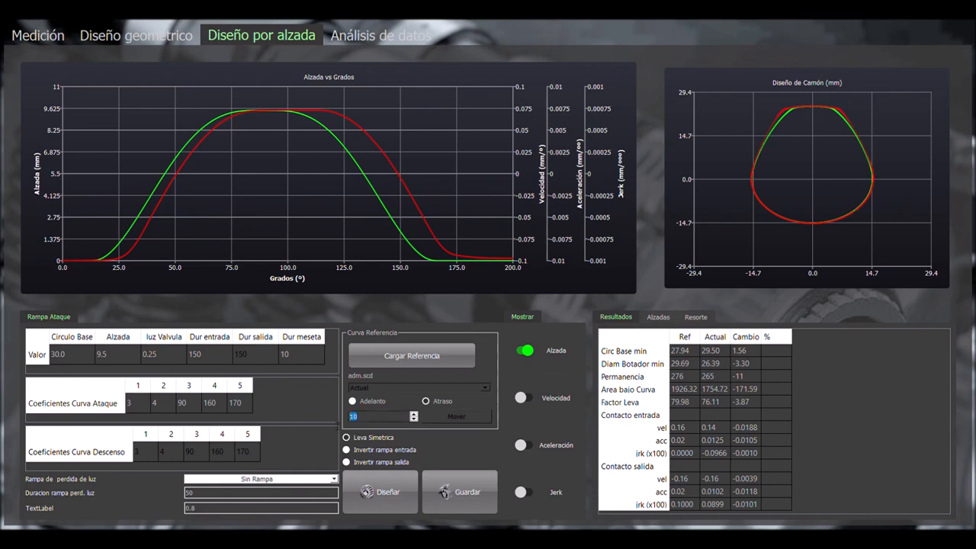
pyautogui.write('2')
pyautogui.click(464, 419)
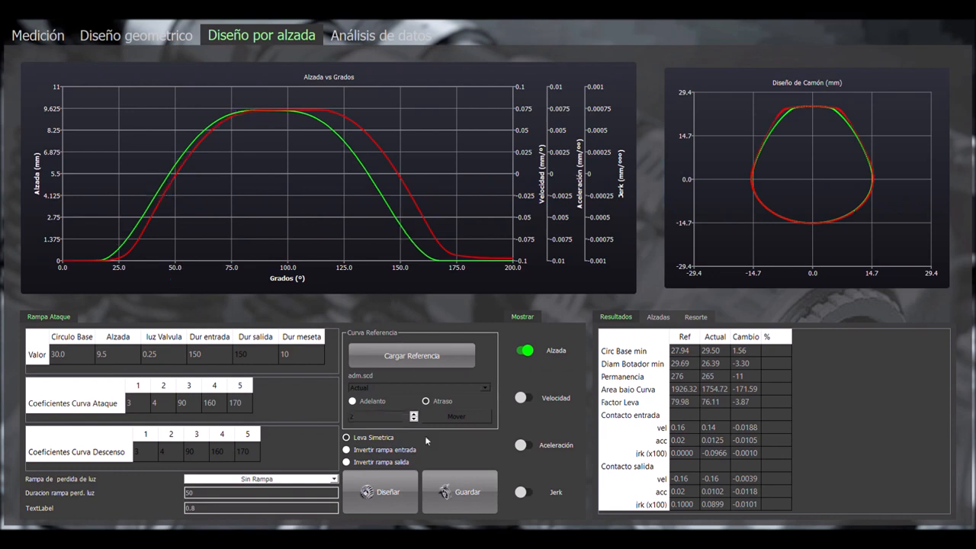
pyautogui.click(456, 420)
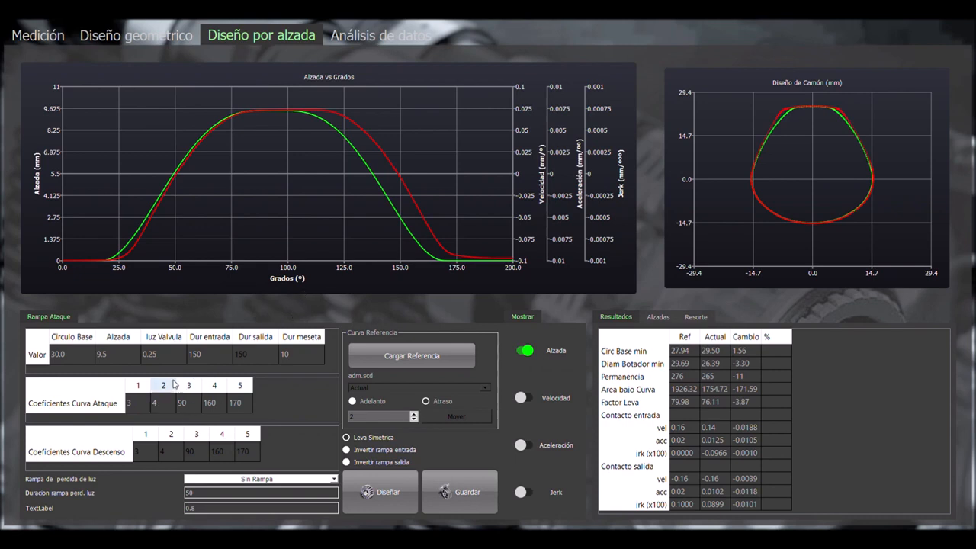
# Set attack curve coefficient 2 to 6 and coefficient 3 to 100, recalculating the cam after each change.
pyautogui.doubleClick(163, 405)
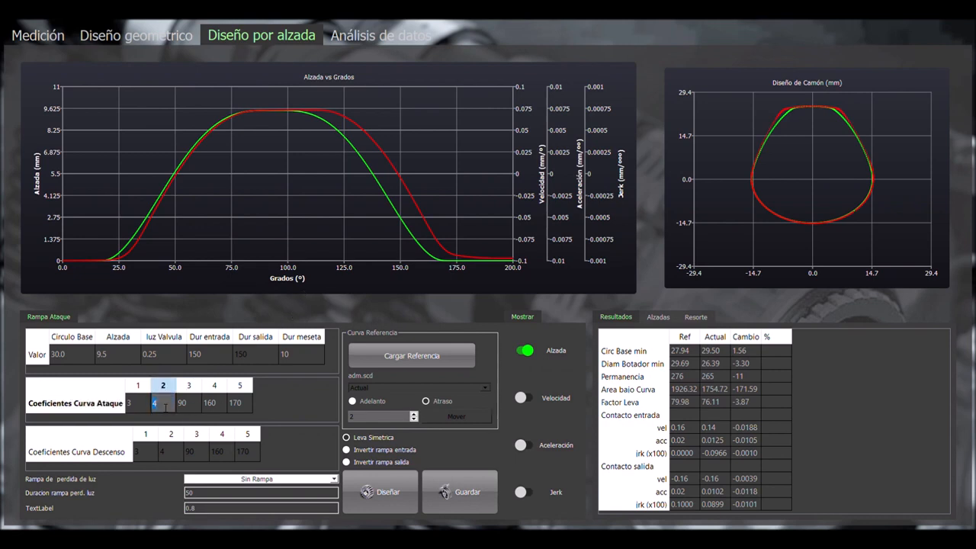
pyautogui.write('6')
pyautogui.click(383, 490)
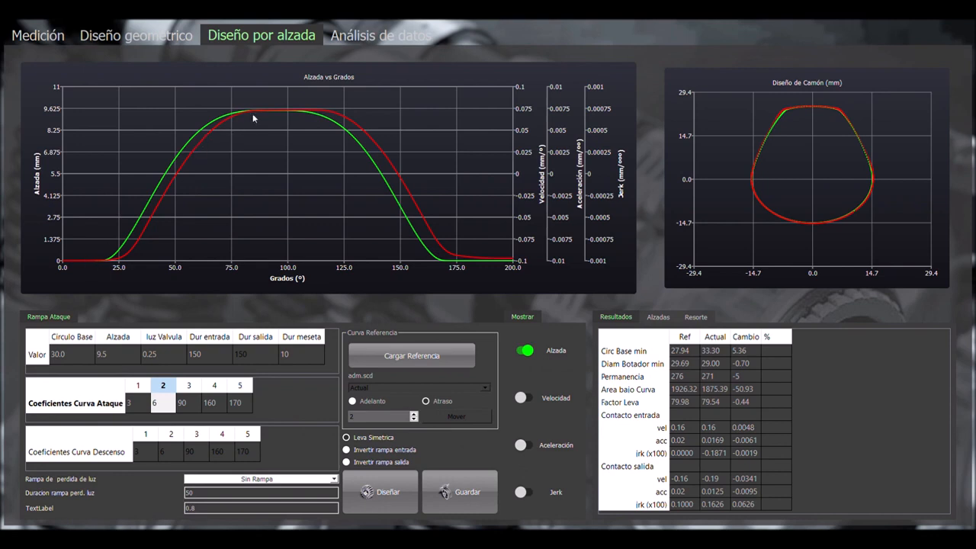
pyautogui.doubleClick(191, 408)
pyautogui.write('100')
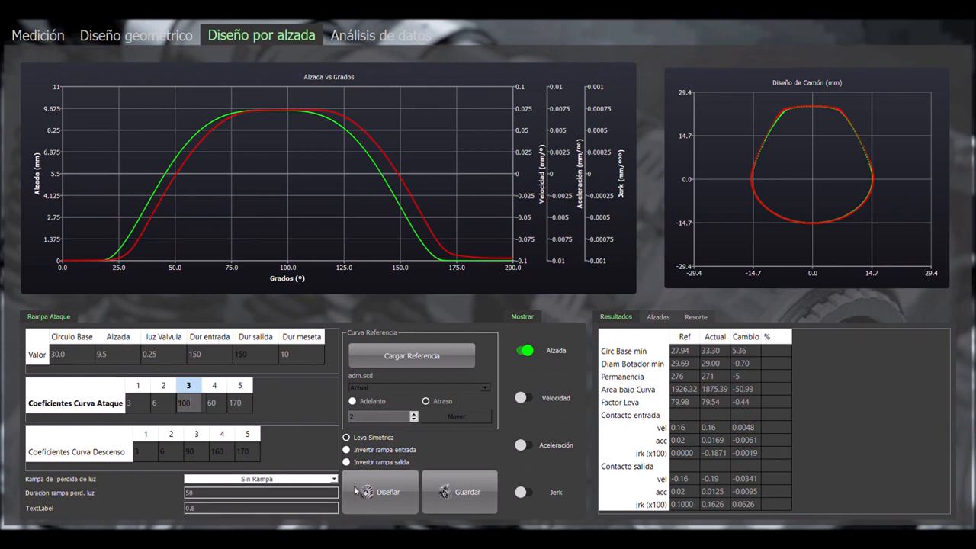
pyautogui.click(377, 501)
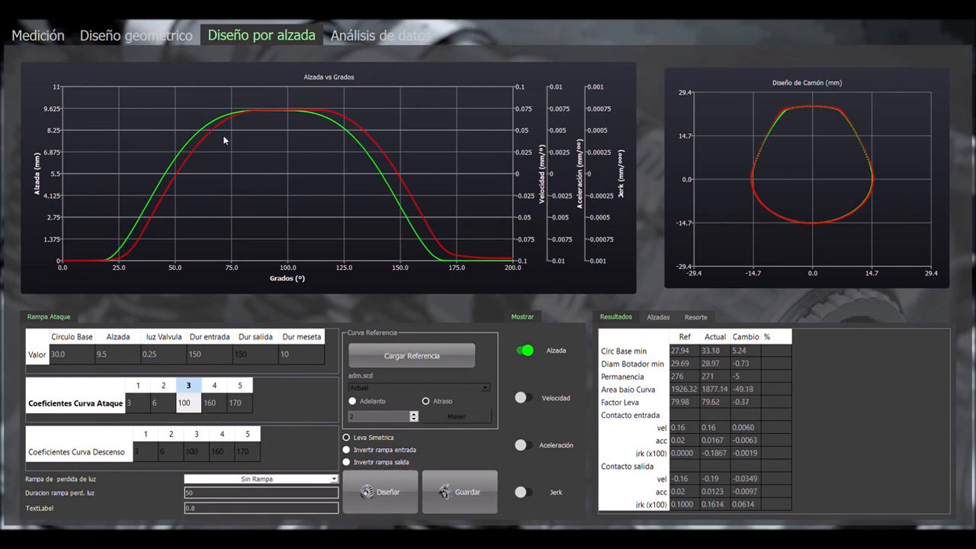
# Set attack curve coefficient 4 to 110 and coefficient 5 to 120, and recalculate the cam.
pyautogui.click(222, 408)
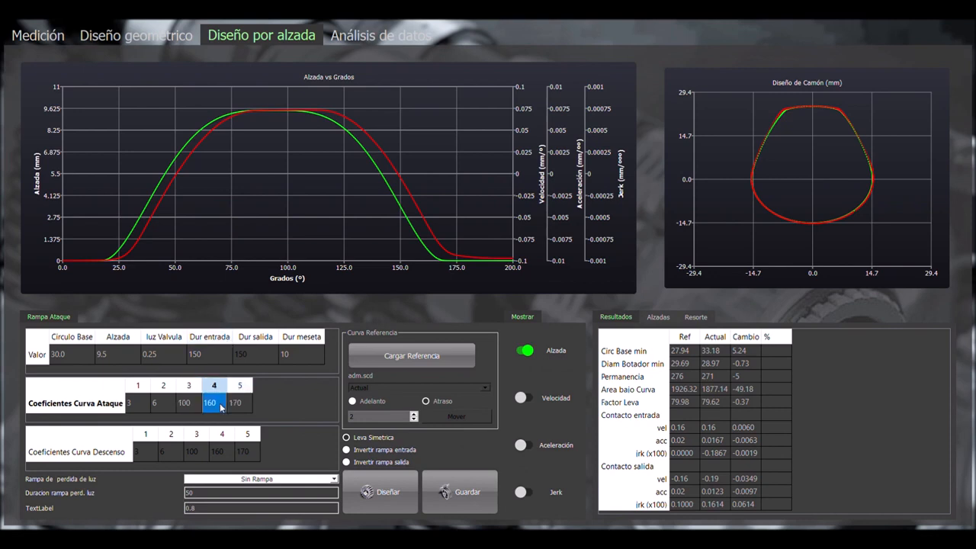
pyautogui.write('110')
pyautogui.click(241, 408)
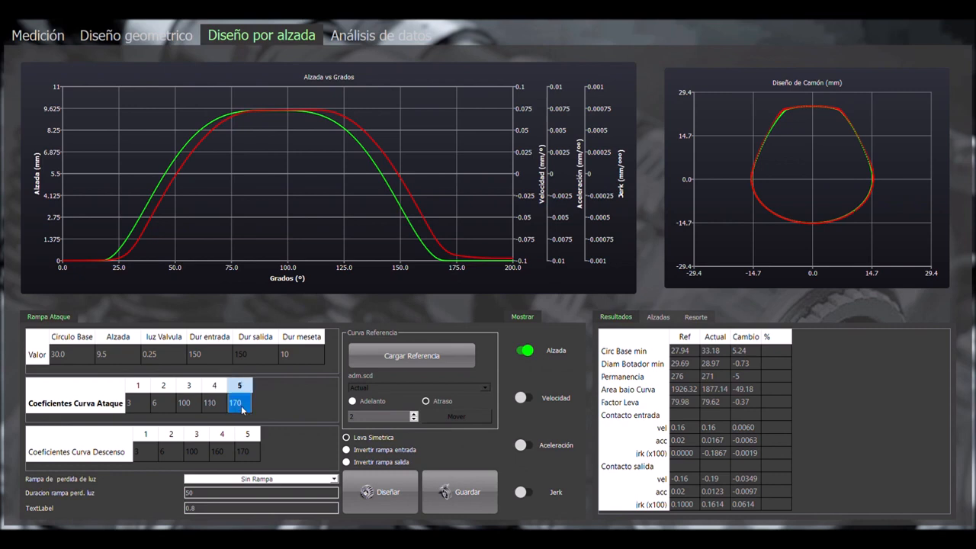
pyautogui.write('120')
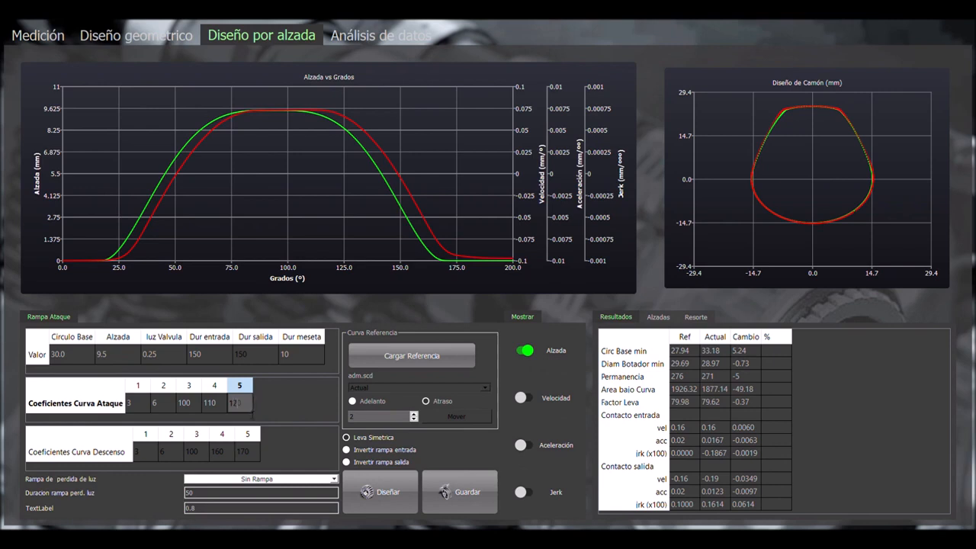
pyautogui.click(384, 492)
pyautogui.click(366, 492)
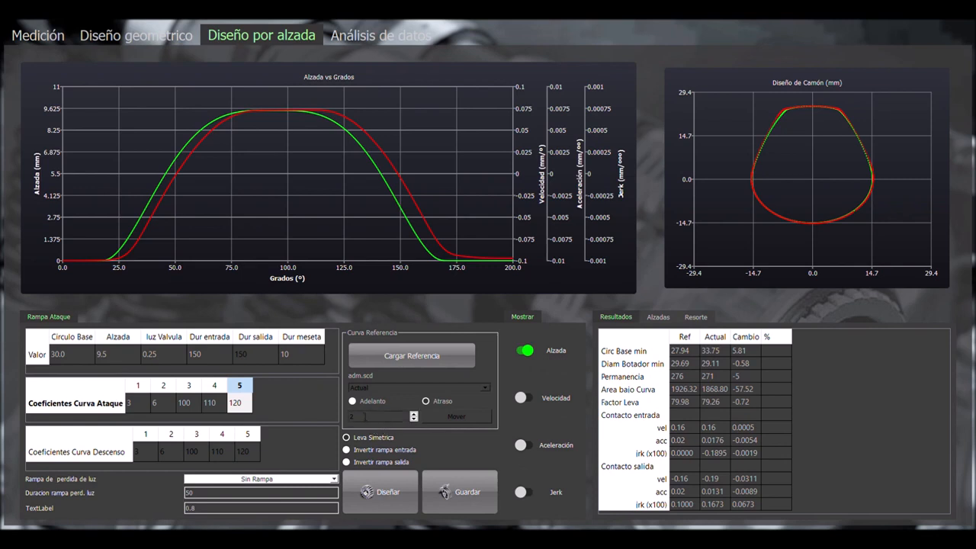
# Advance (Adelanto) the reference curve using a shift of 2 degrees.
pyautogui.click(402, 409)
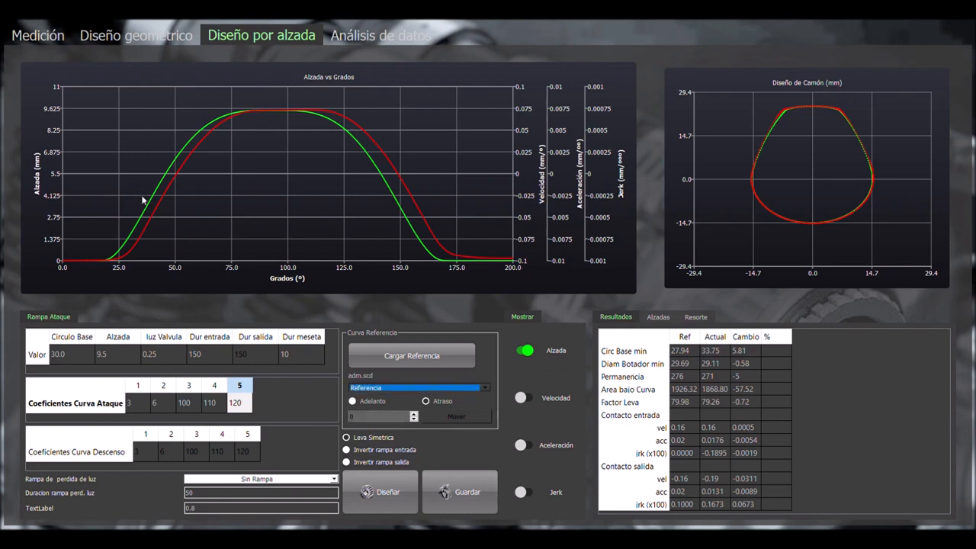
pyautogui.click(357, 402)
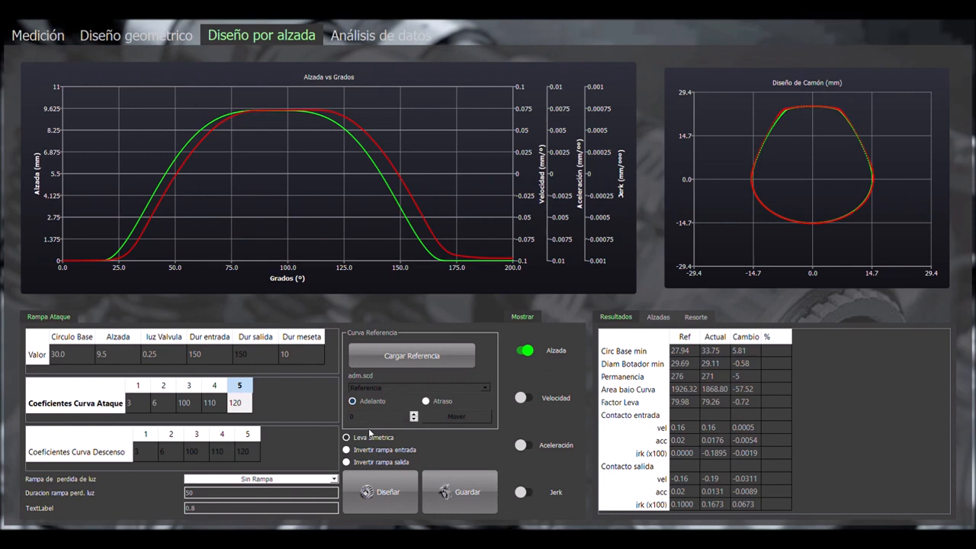
pyautogui.moveTo(362, 417); pyautogui.dragTo(347, 418)
pyautogui.write('2')
pyautogui.click(458, 422)
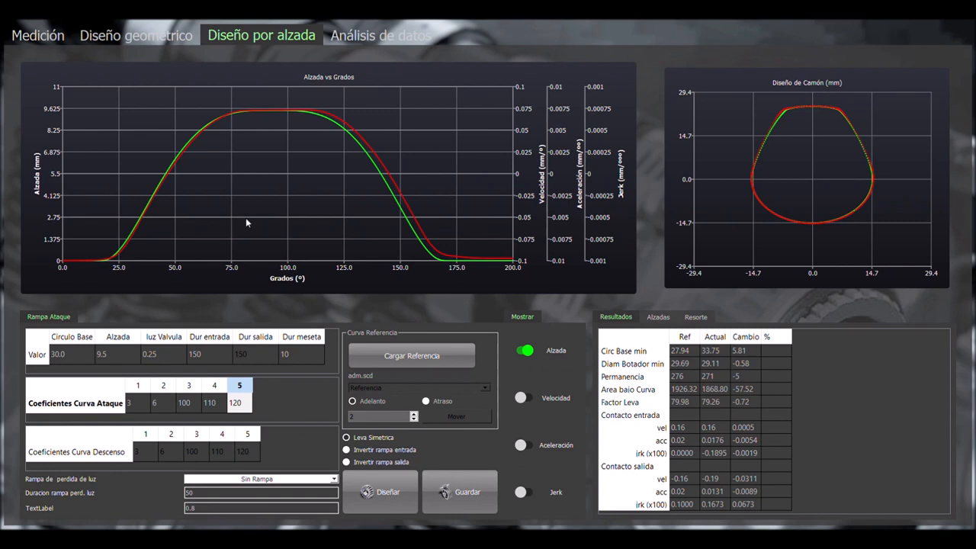
# Set Dur entrada to 147 and Dur meseta to 20, recalculating the cam after each change.
pyautogui.click(203, 355)
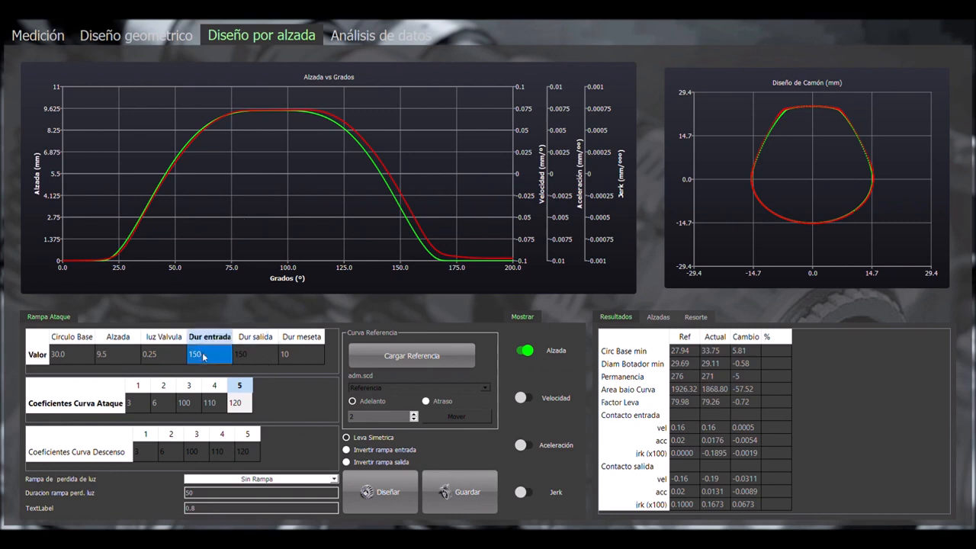
pyautogui.doubleClick(202, 355)
pyautogui.write('140')
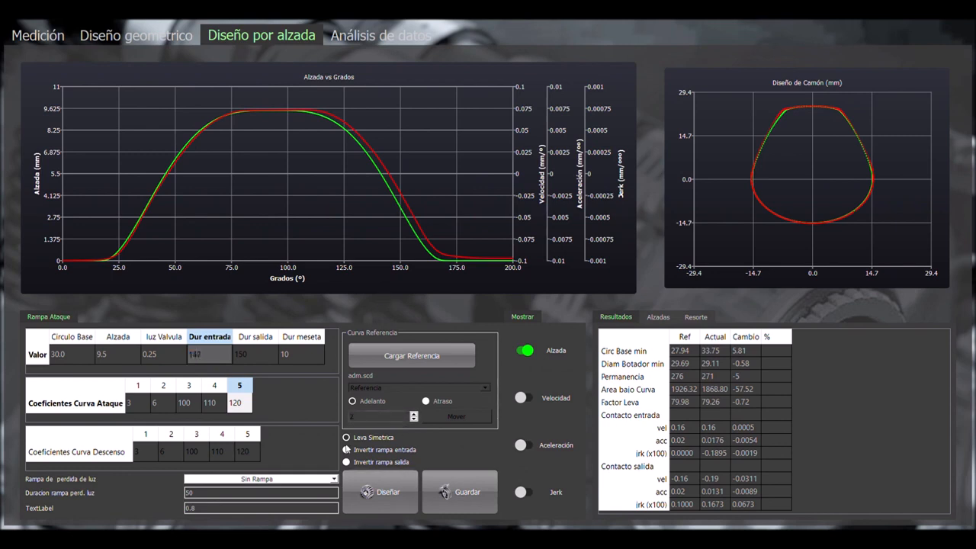
pyautogui.click(380, 482)
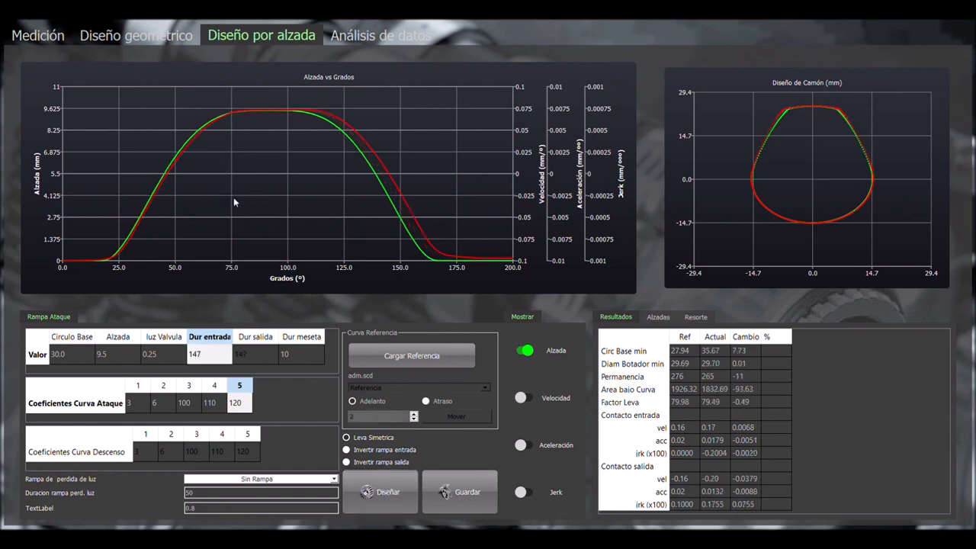
pyautogui.click(302, 356)
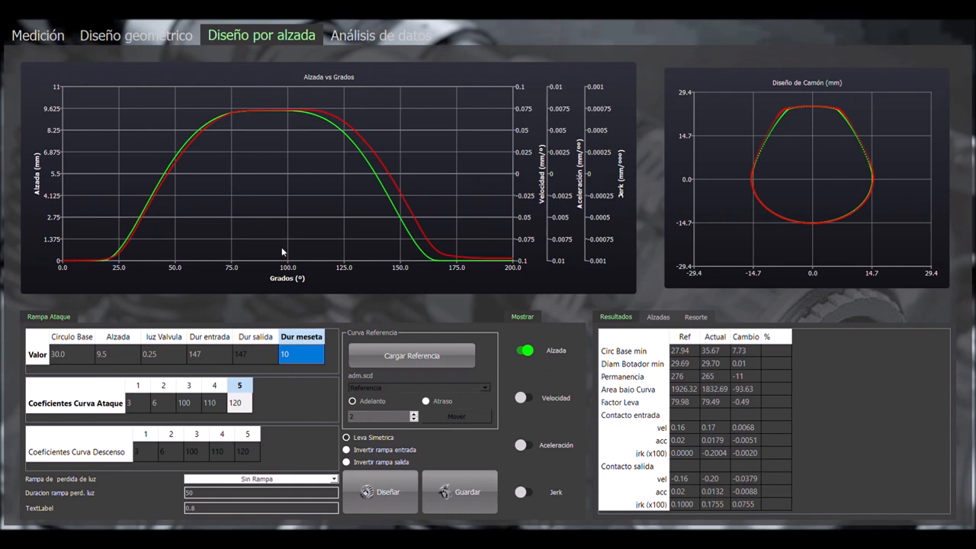
pyautogui.write('20')
pyautogui.click(396, 490)
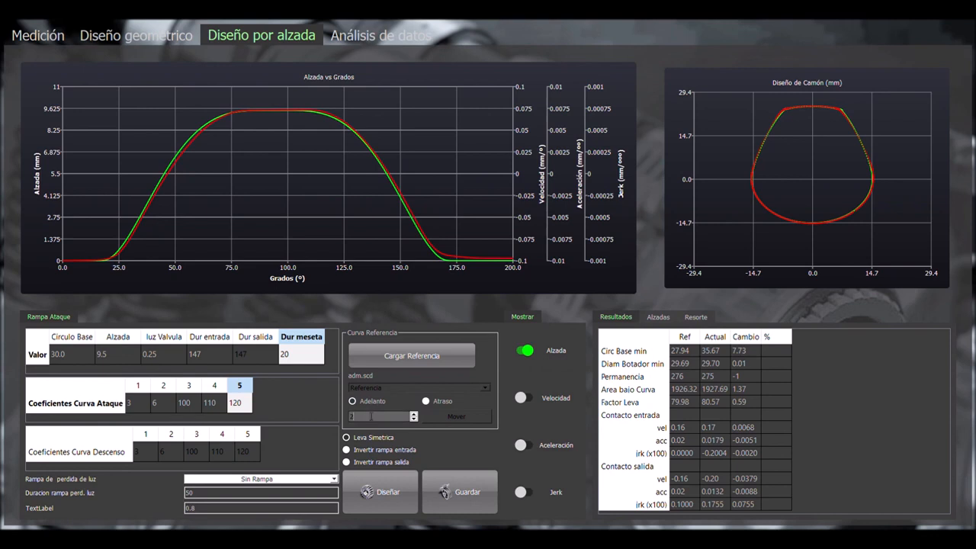
# Delay the current curve with the shift set to 10 to overlay it on the reference curve.
pyautogui.doubleClick(370, 417)
pyautogui.write('1')
pyautogui.click(457, 416)
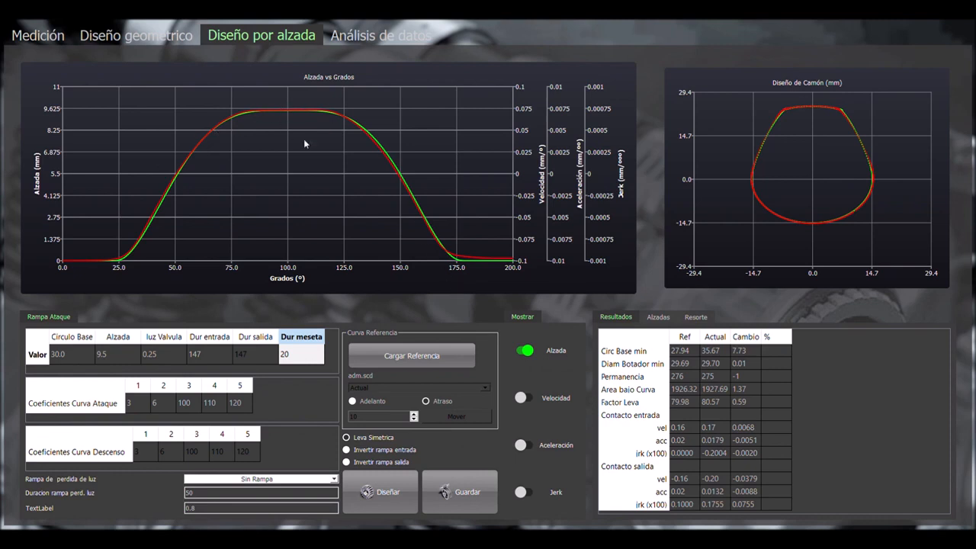
# Try a Dur meseta of 30 and recalculate the cam.
pyautogui.click(301, 360)
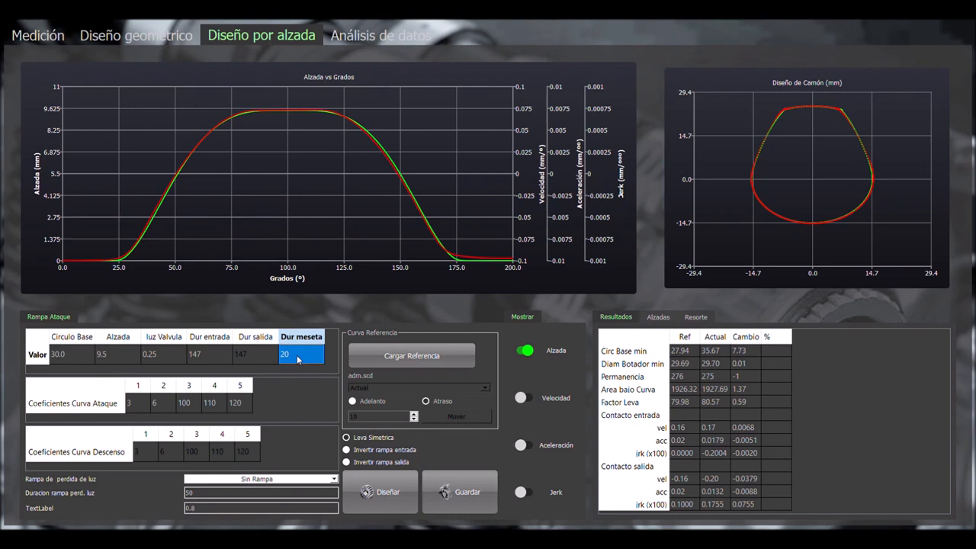
pyautogui.doubleClick(299, 359)
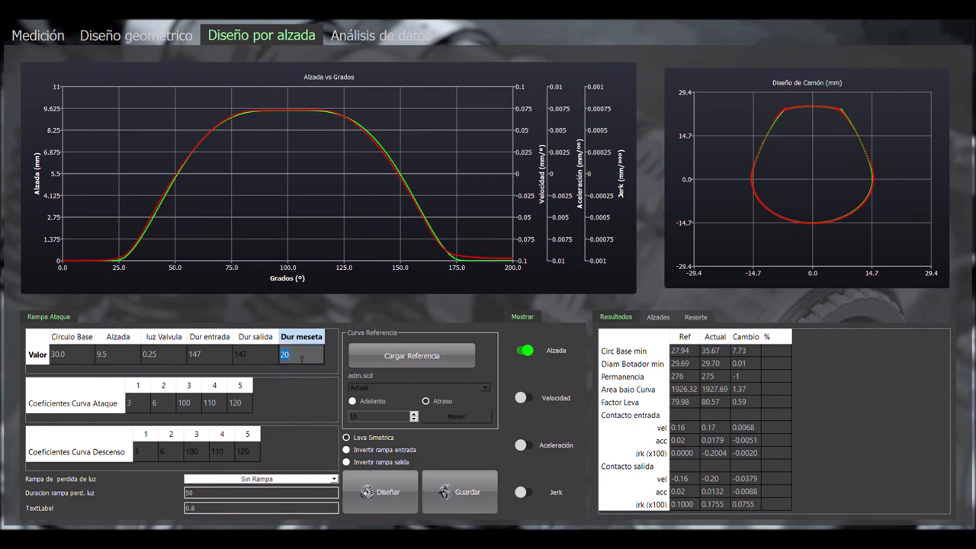
pyautogui.write('2')
pyautogui.write('0')
pyautogui.click(394, 498)
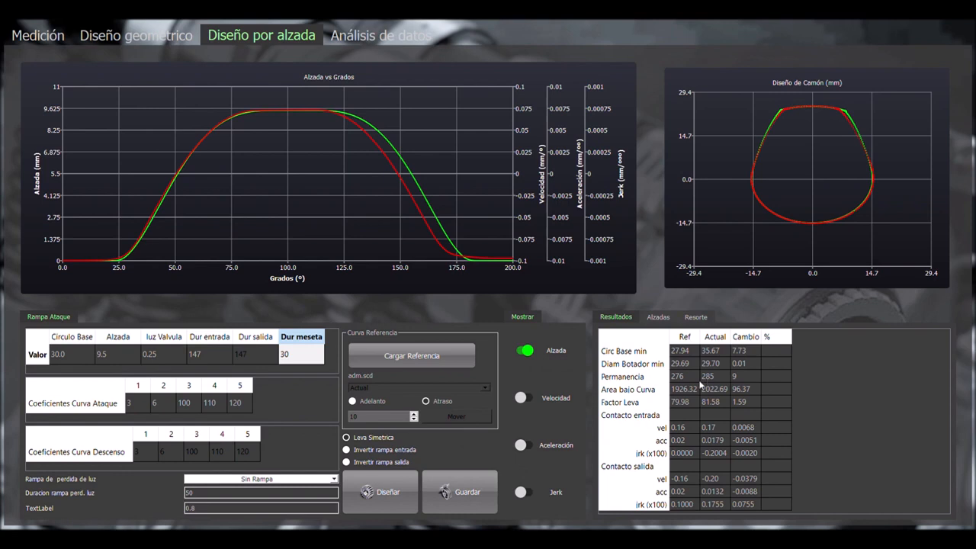
# Set Dur meseta to 20 and Dur entrada to 152, and recalculate the cam.
pyautogui.doubleClick(293, 363)
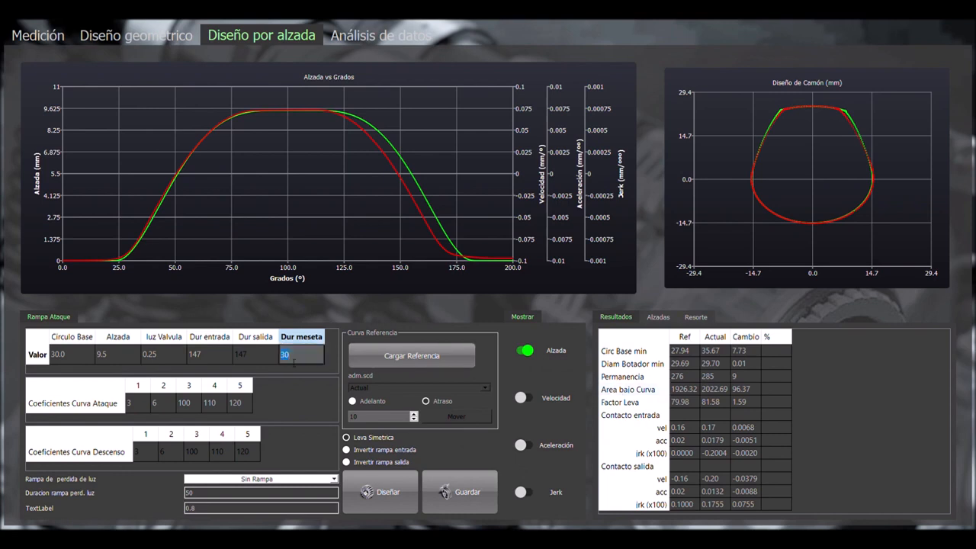
pyautogui.write('20')
pyautogui.click(204, 363)
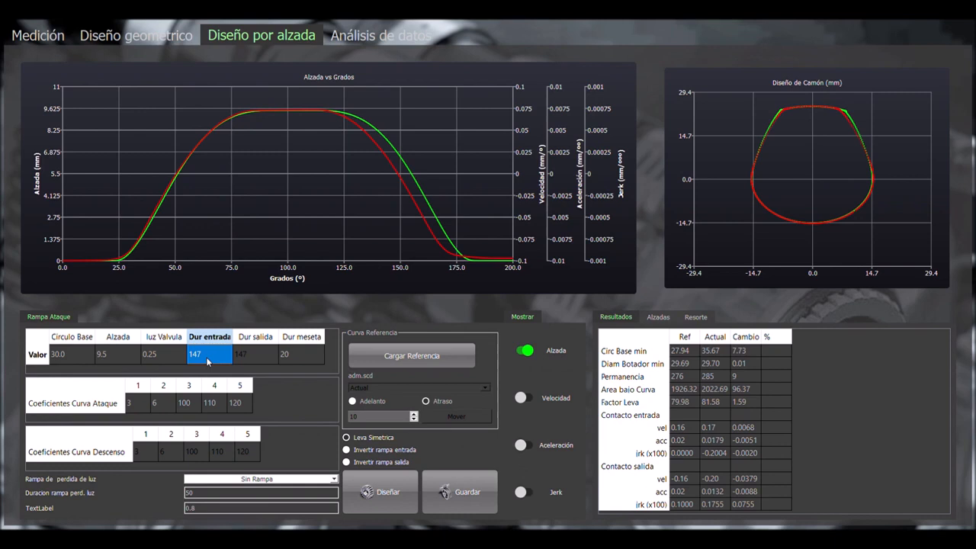
pyautogui.write('152')
pyautogui.press('Return')
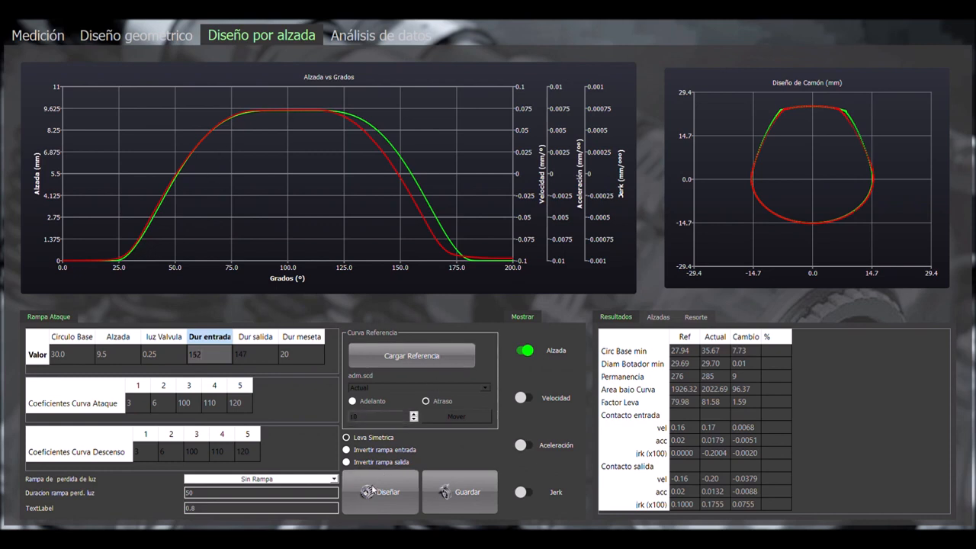
pyautogui.click(372, 491)
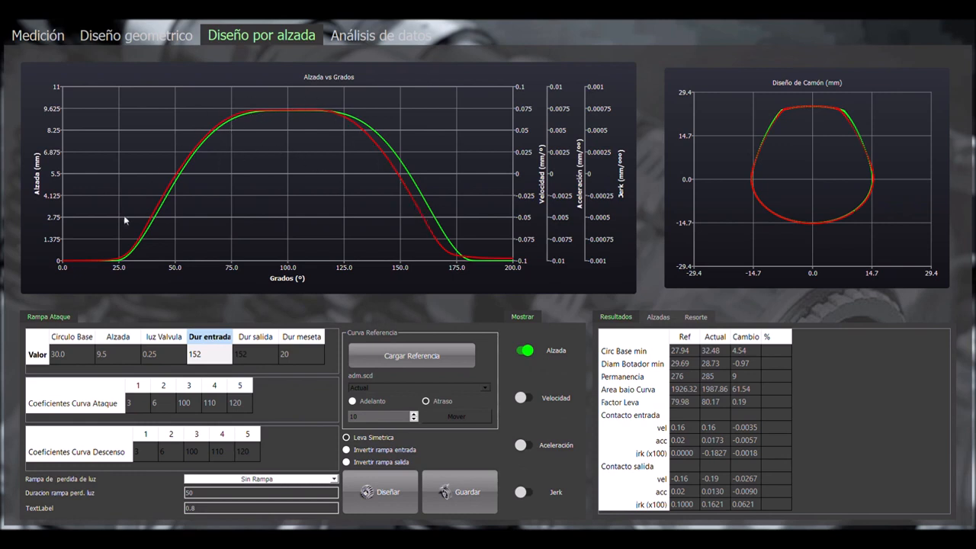
# Try a Dur meseta of 10 and 11, recalculating the cam after each change.
pyautogui.click(304, 356)
pyautogui.write('10')
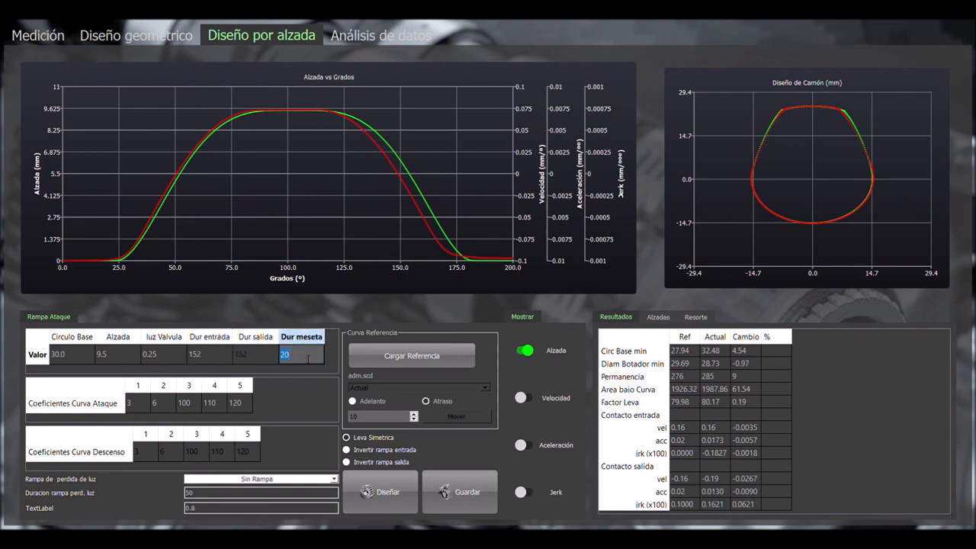
pyautogui.click(380, 491)
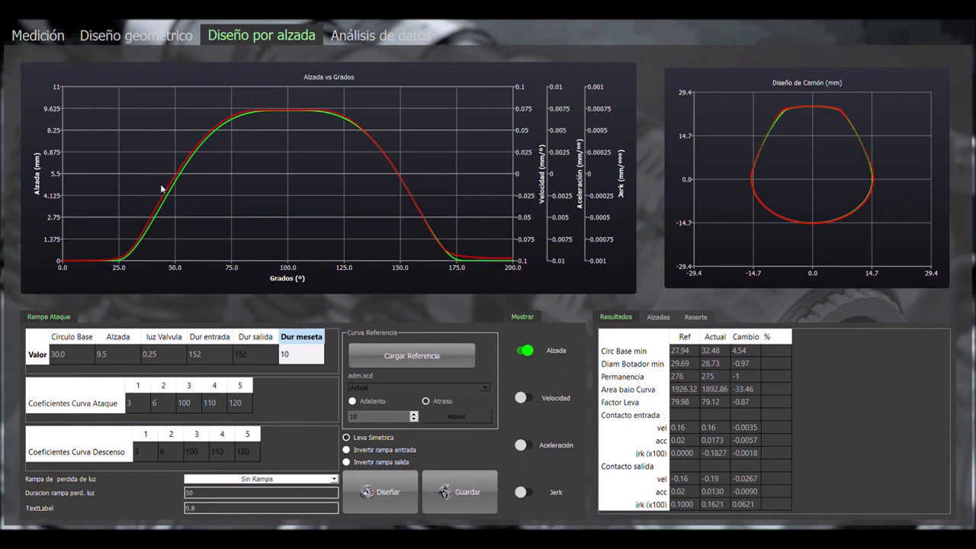
pyautogui.doubleClick(305, 363)
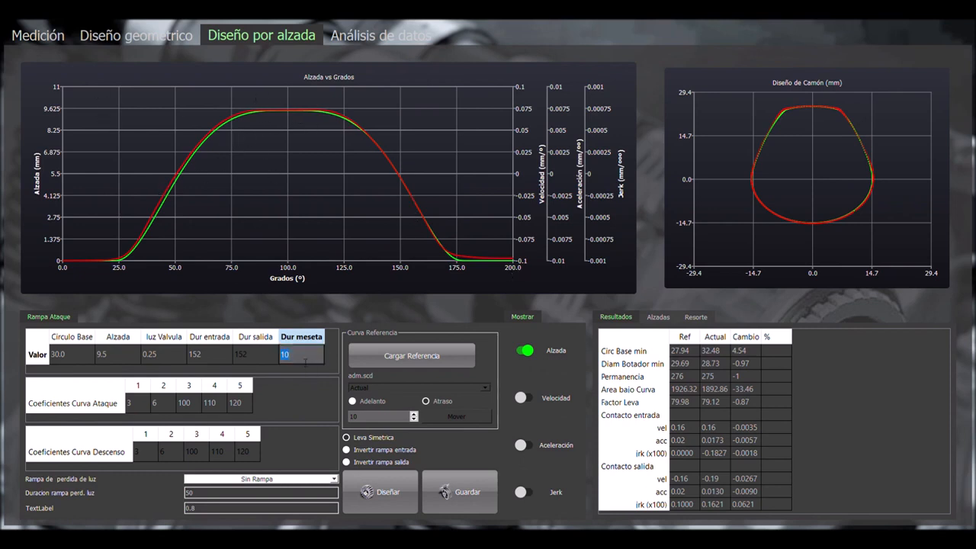
pyautogui.write('11')
pyautogui.click(389, 494)
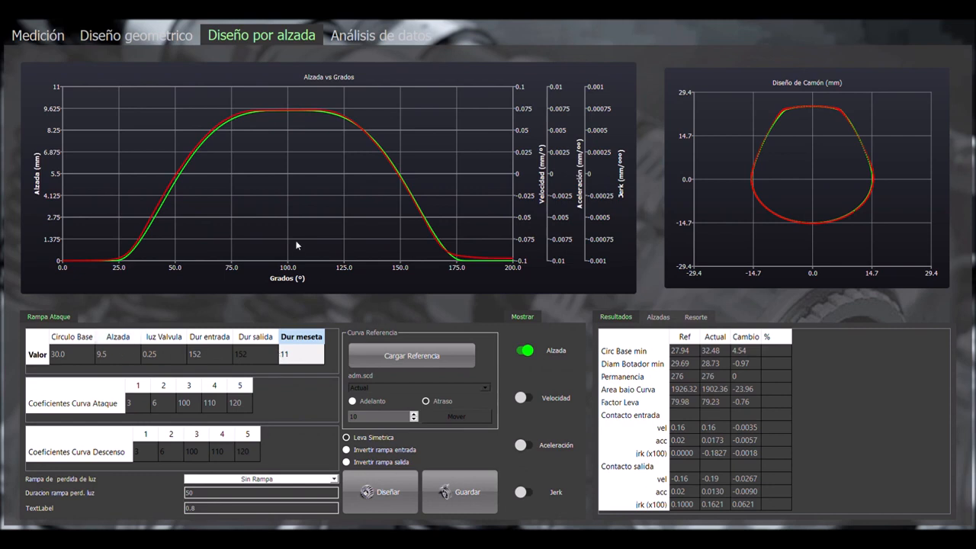
# Compare the Velocidad and Aceleración curves, isolate Aceleración, check the Resorte results, and restore the Alzada-only view.
pyautogui.click(525, 398)
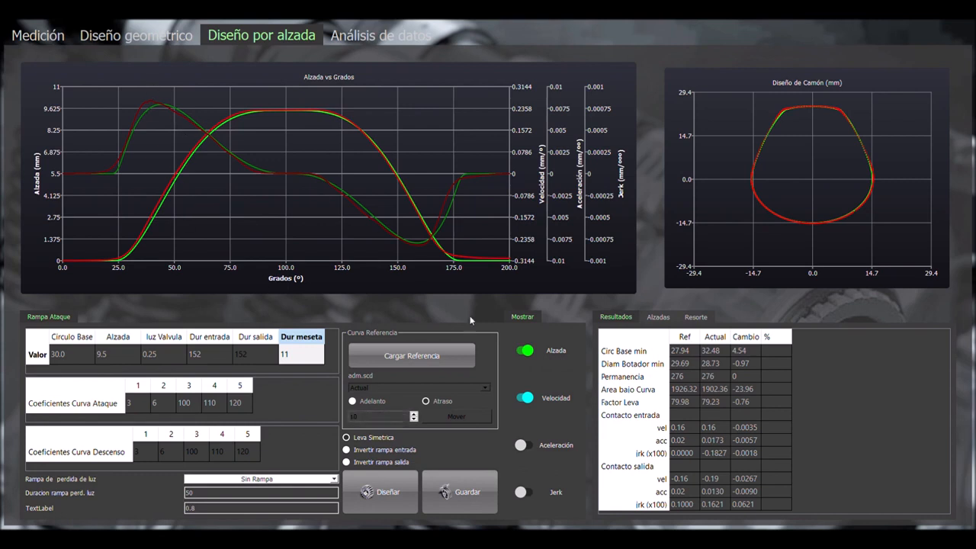
pyautogui.click(533, 446)
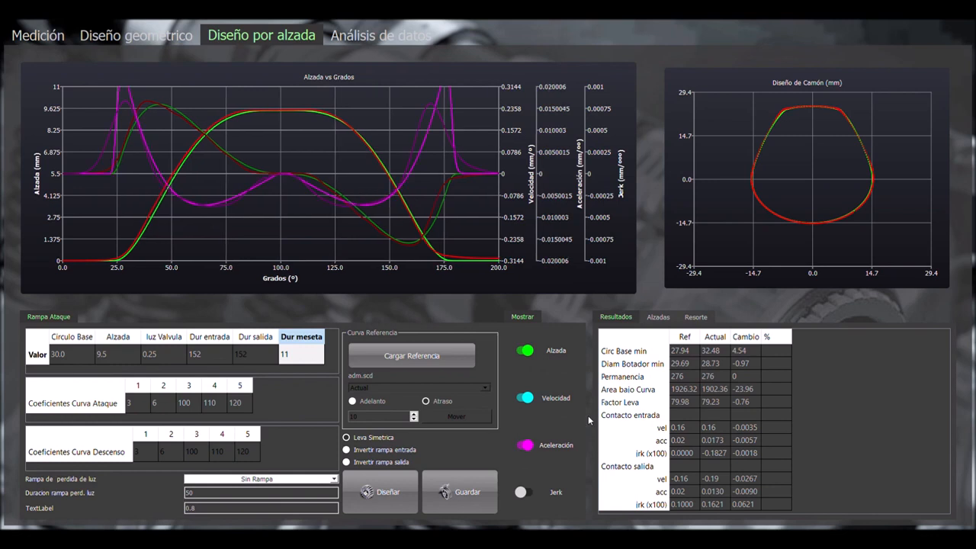
pyautogui.click(526, 351)
pyautogui.click(526, 398)
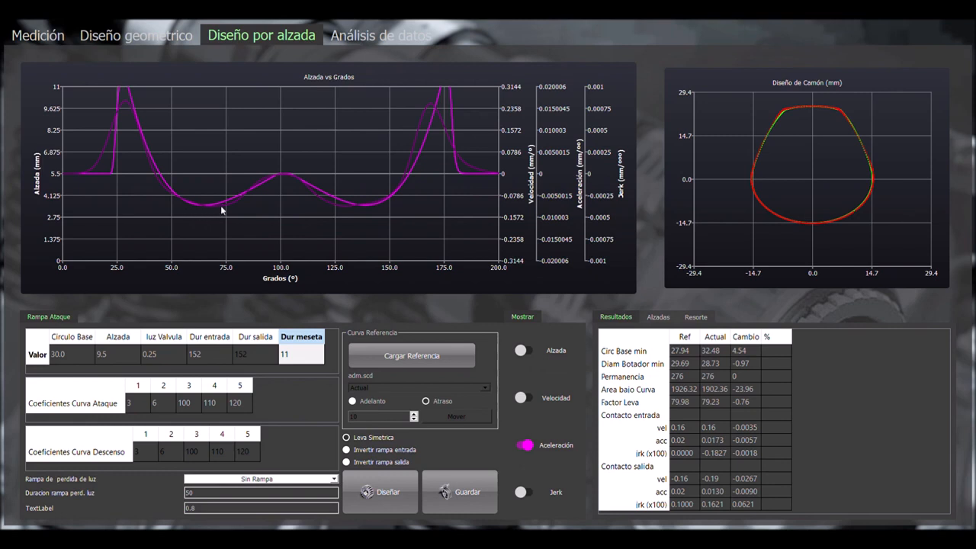
pyautogui.click(696, 317)
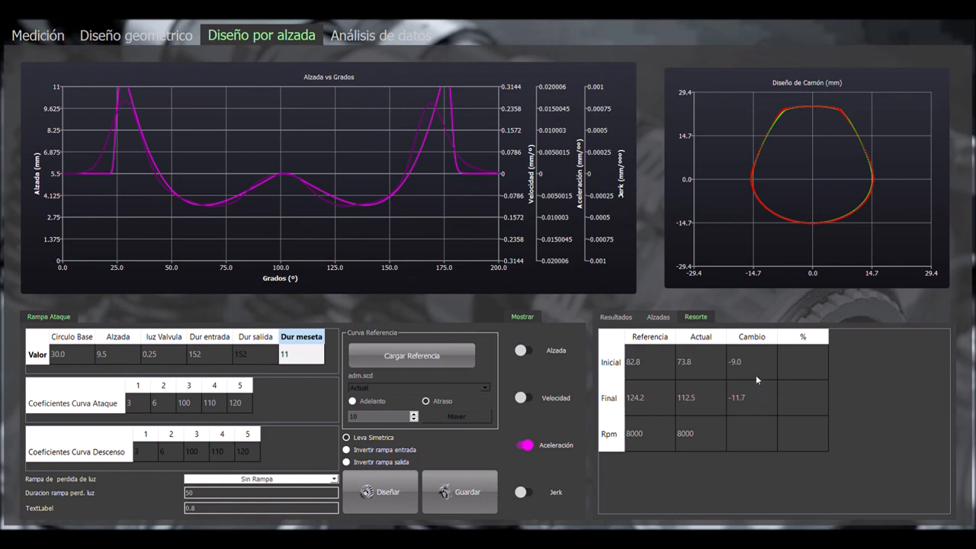
pyautogui.click(527, 443)
pyautogui.click(524, 351)
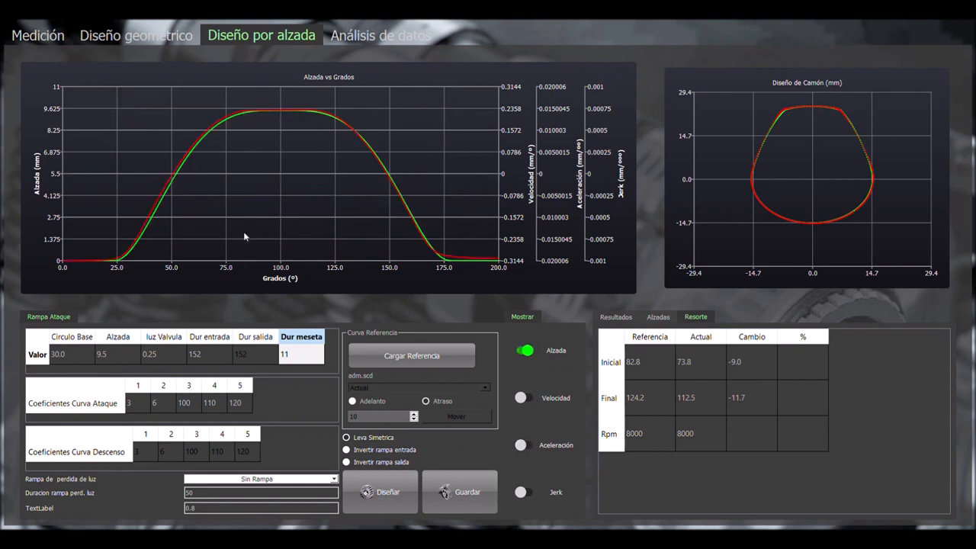
# Set Dur entrada to 160, recalculate the cam, and check the Resultados table.
pyautogui.click(197, 357)
pyautogui.click(205, 358)
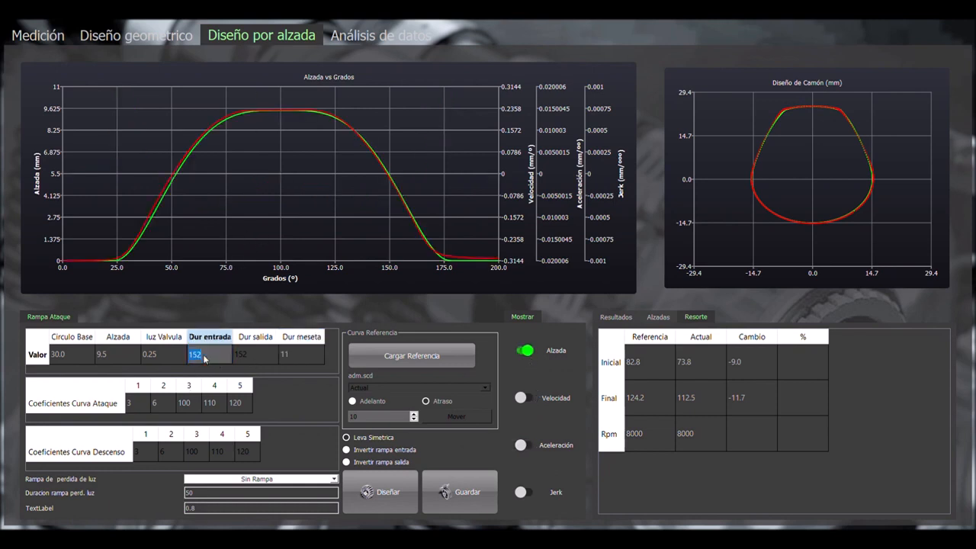
pyautogui.write('160')
pyautogui.click(376, 501)
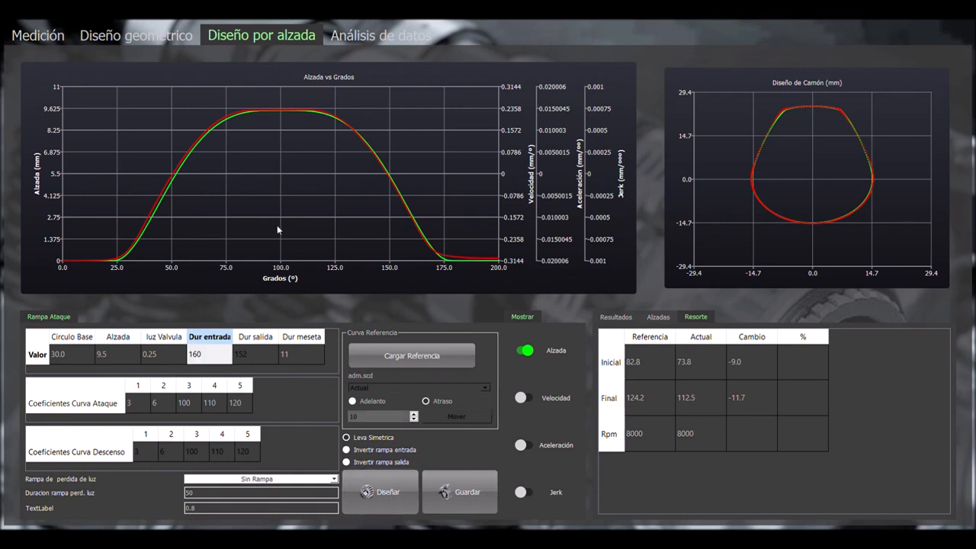
pyautogui.press('Return')
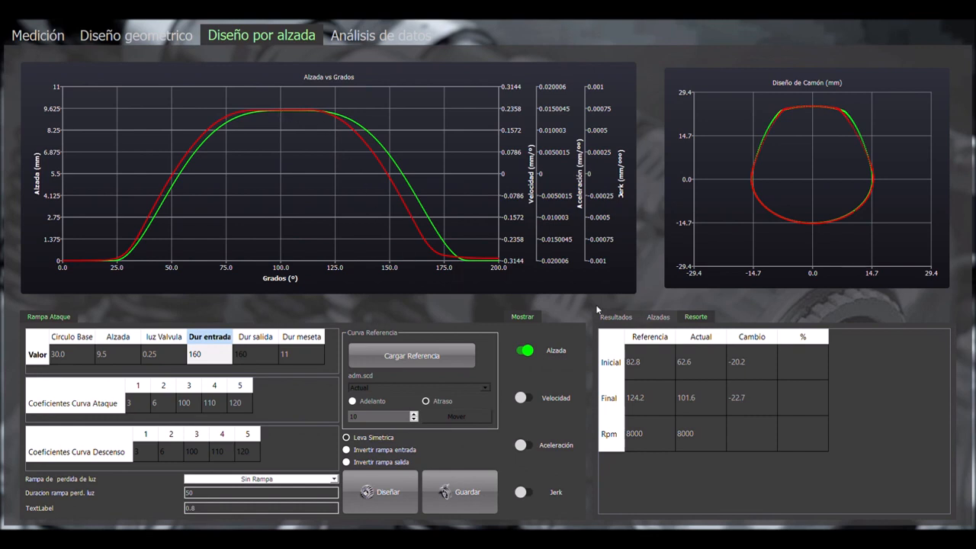
pyautogui.click(615, 316)
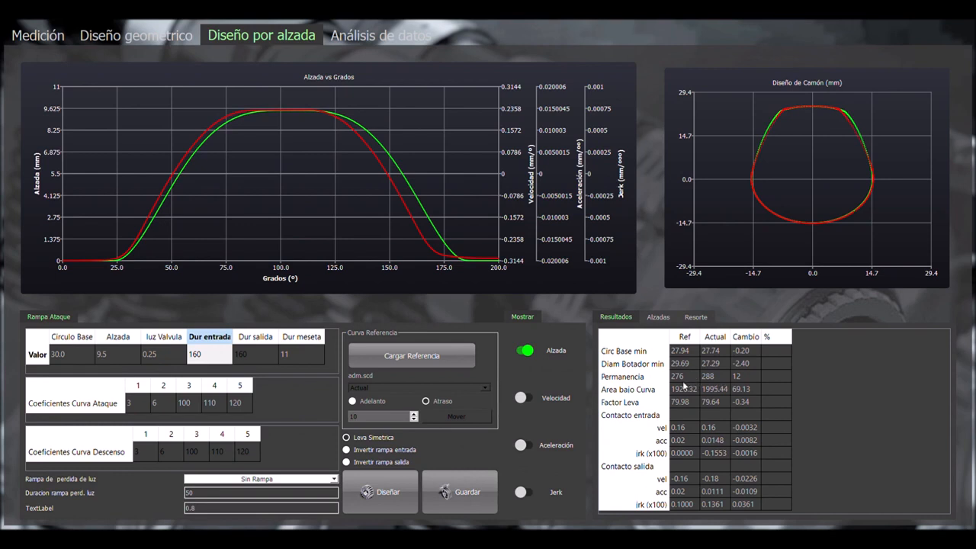
# Try a Dur meseta of 1 and recalculate the cam.
pyautogui.click(304, 360)
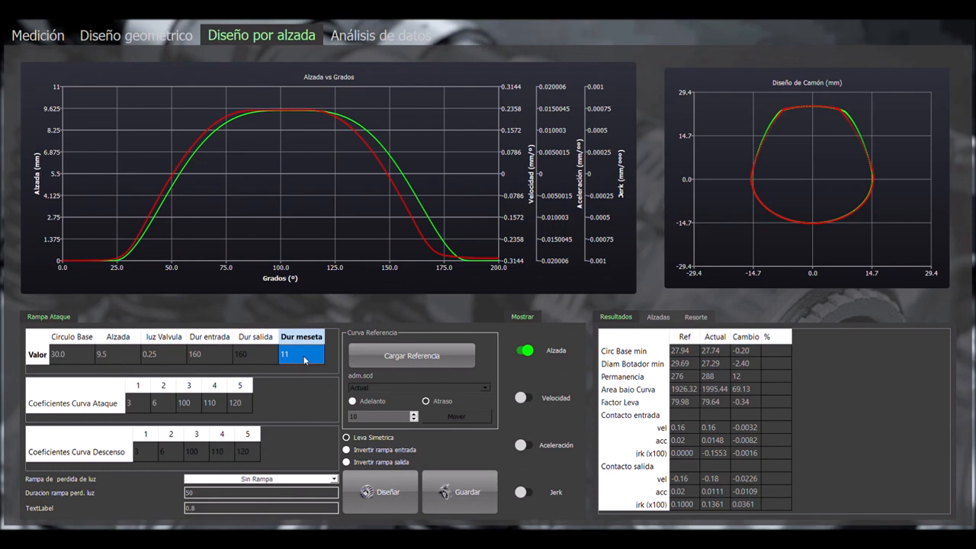
pyautogui.write('1')
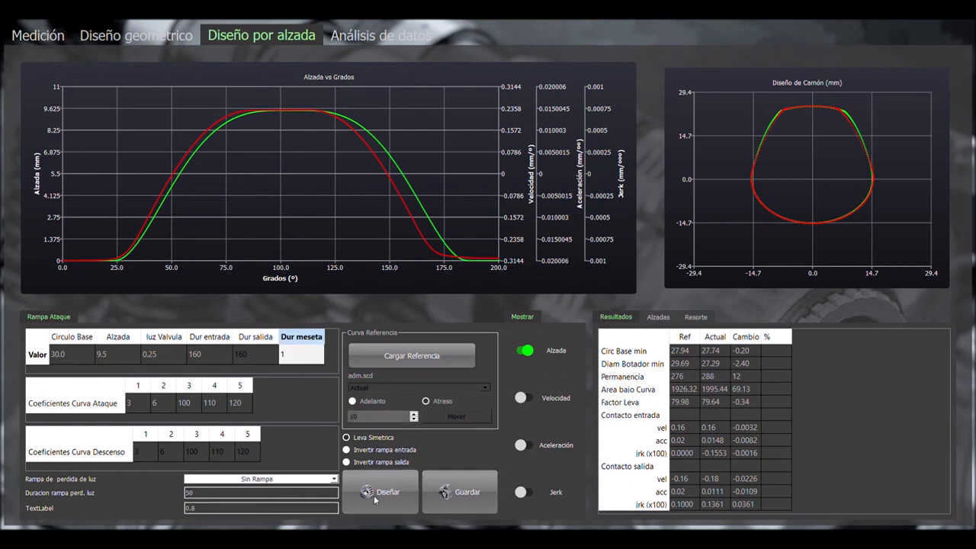
pyautogui.click(375, 500)
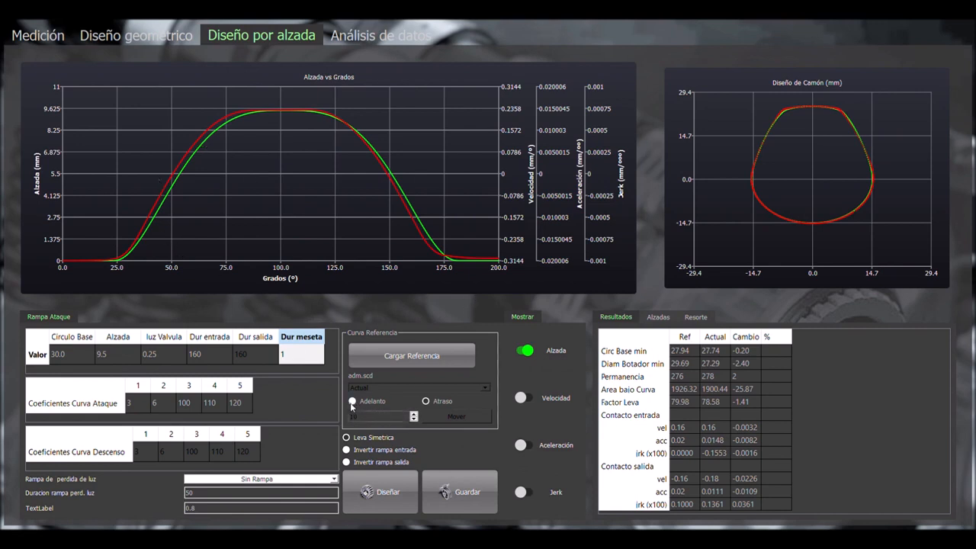
# Delay the Referencia curve repeatedly with the shift set to 1 to align it with the current lift curve.
pyautogui.click(395, 402)
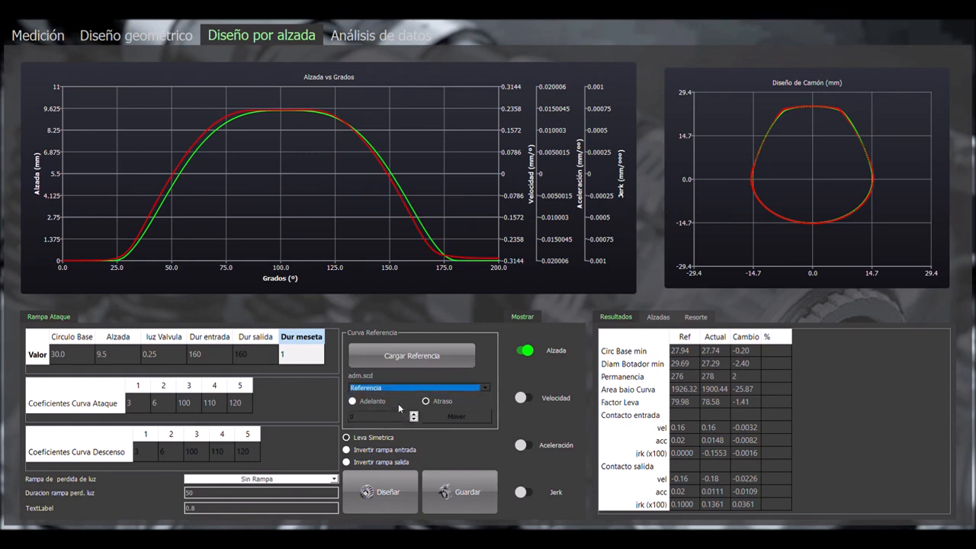
pyautogui.click(427, 402)
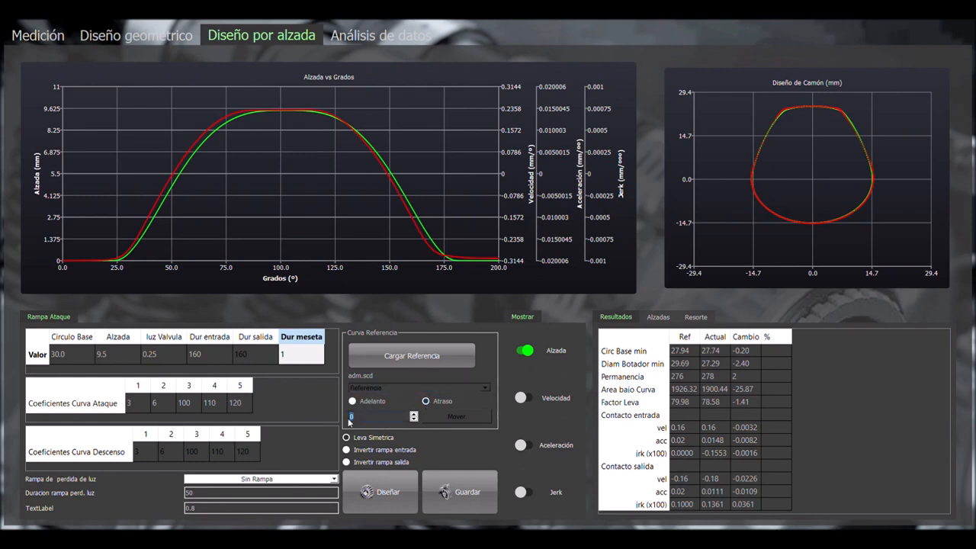
pyautogui.click(413, 416)
pyautogui.click(455, 415)
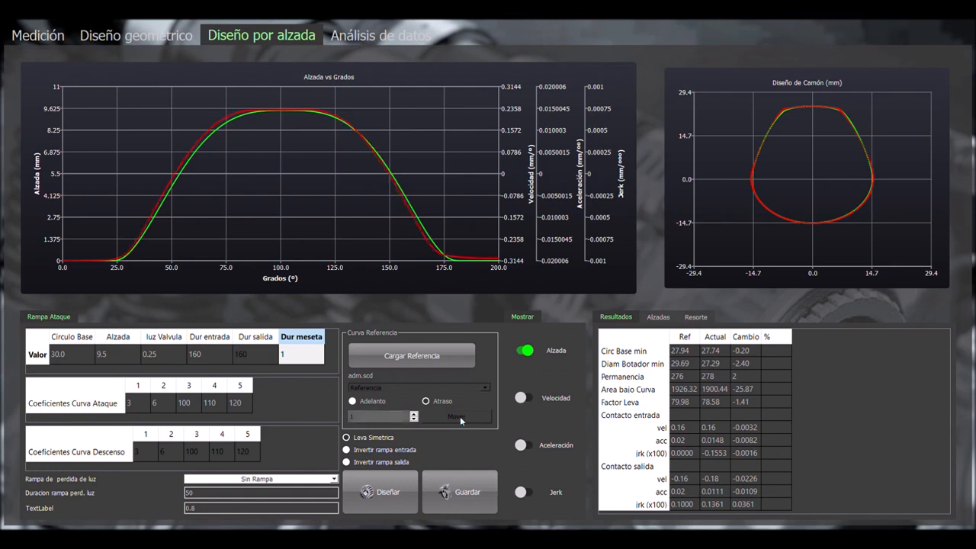
pyautogui.click(460, 419)
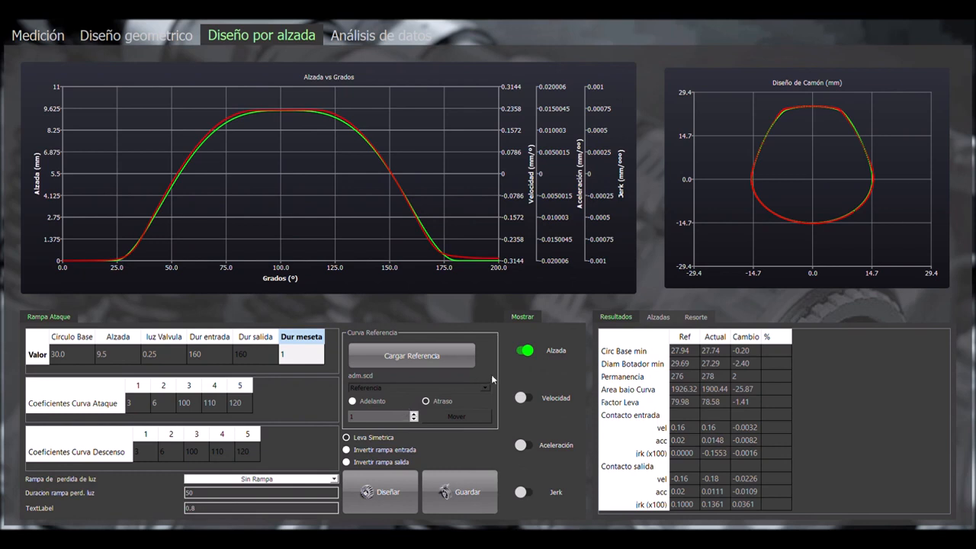
# Examine the Aceleración curve and the Resorte values for the current design, then hide Aceleración again.
pyautogui.click(524, 445)
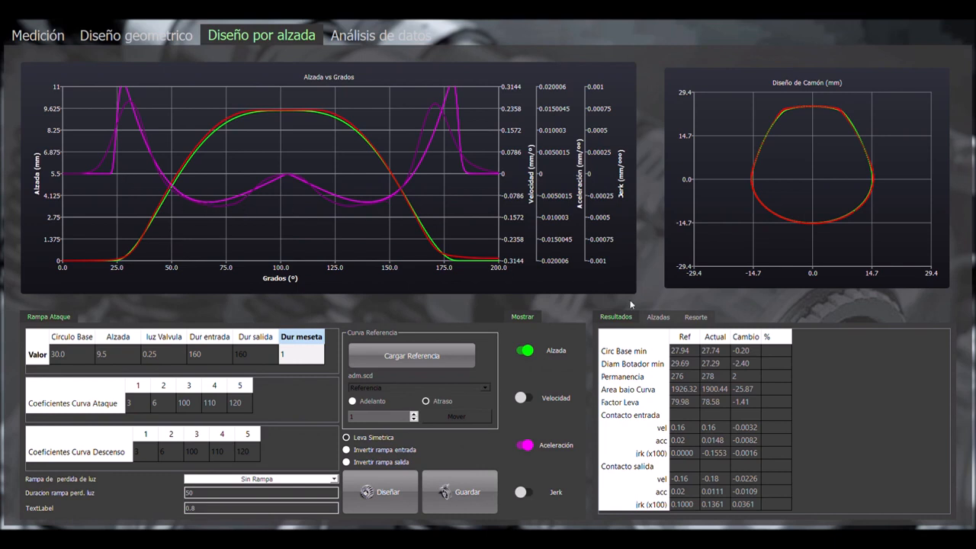
pyautogui.click(696, 317)
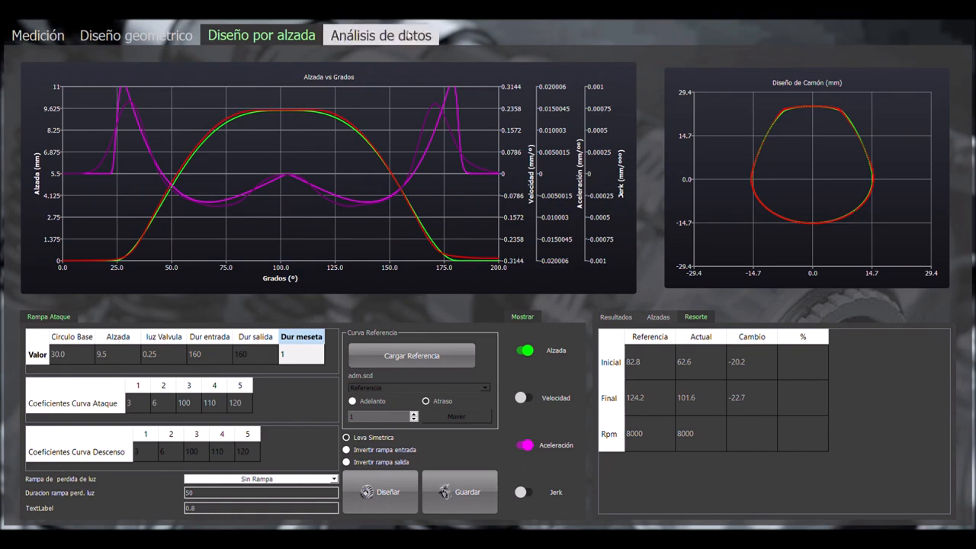
pyautogui.click(525, 445)
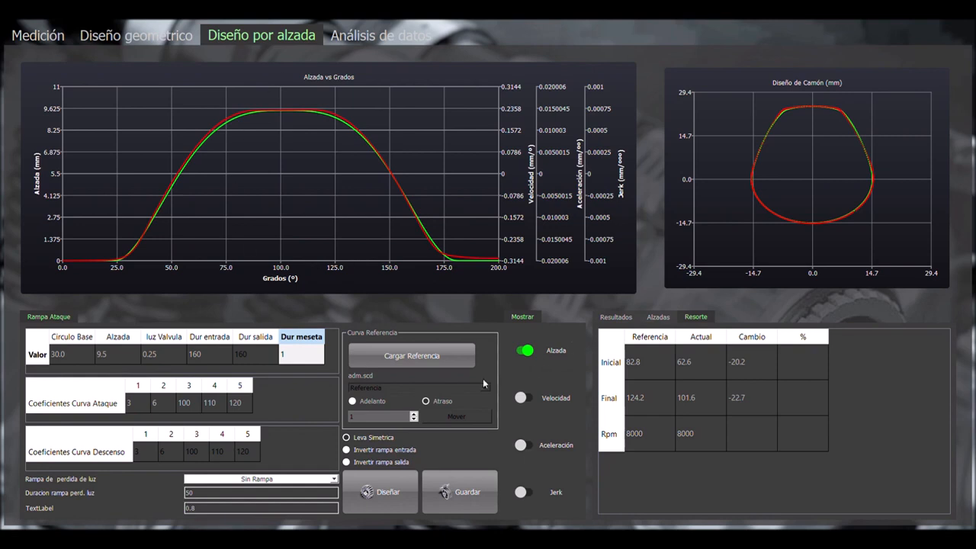
# Set Dur meseta to 20 and recalculate the cam.
pyautogui.click(289, 356)
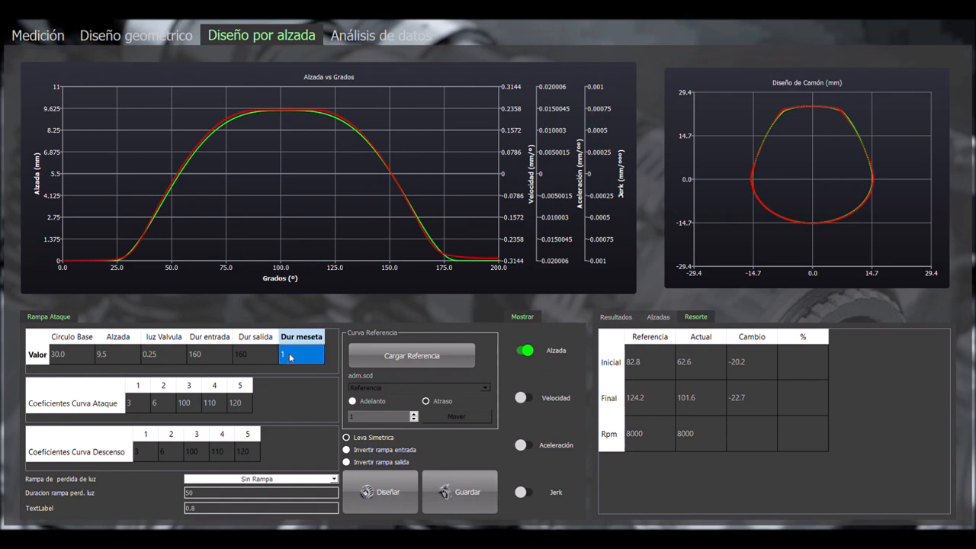
pyautogui.write('20')
pyautogui.click(389, 503)
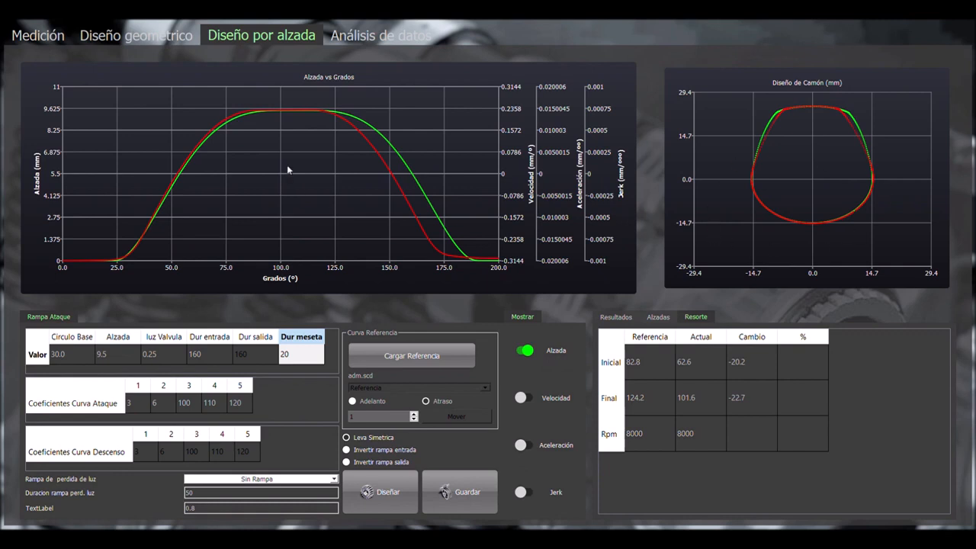
# Save the cam design, inspect its curve in Análisis de datos, and return to Diseño por alzada.
pyautogui.click(470, 495)
pyautogui.click(377, 37)
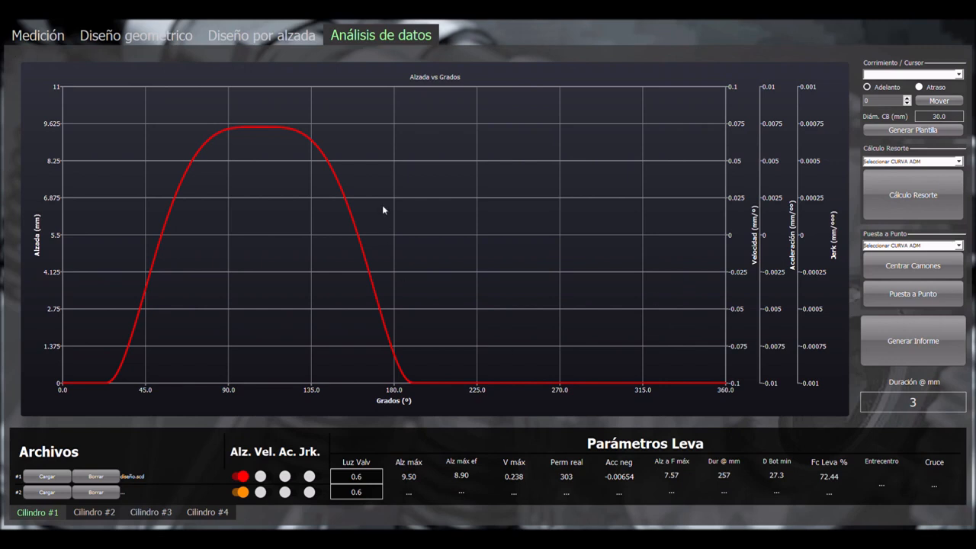
pyautogui.click(291, 44)
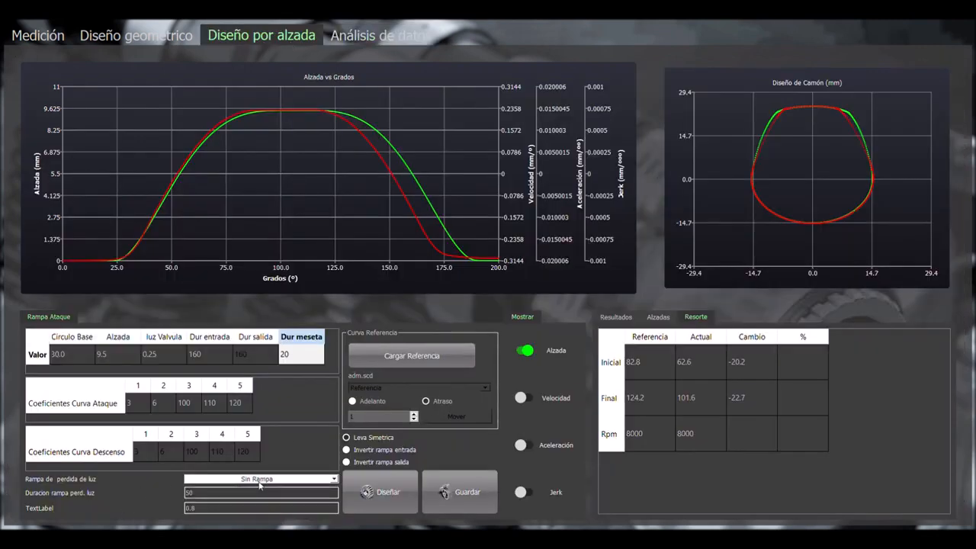
# Try a Velocidad Constante clearance ramp with a duration of 20 and recalculate the cam.
pyautogui.click(335, 478)
pyautogui.click(283, 491)
pyautogui.moveTo(198, 493); pyautogui.dragTo(183, 493)
pyautogui.write('20')
pyautogui.click(397, 495)
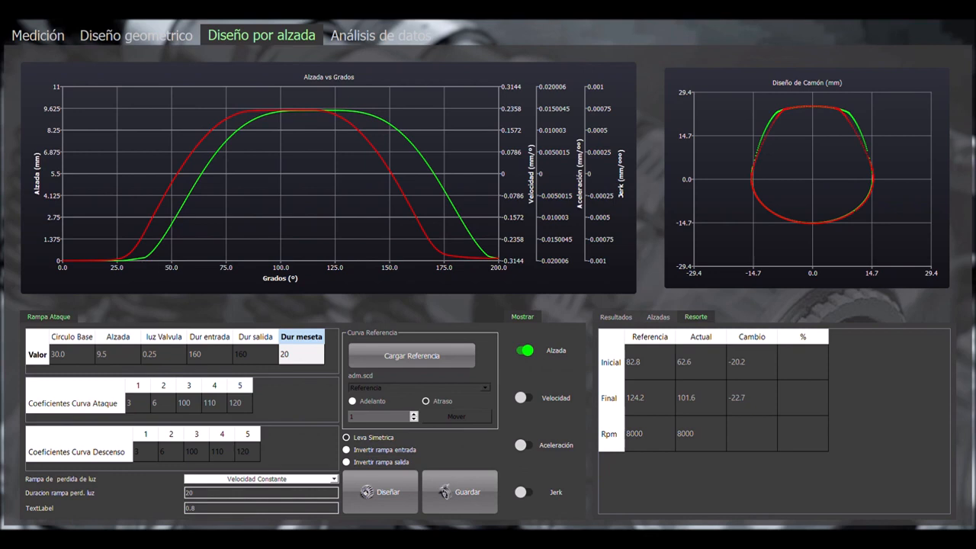
# Set the clearance ramp duration to 30, change the ramp type to Aceleracion 0, and recalculate the cam.
pyautogui.doubleClick(216, 496)
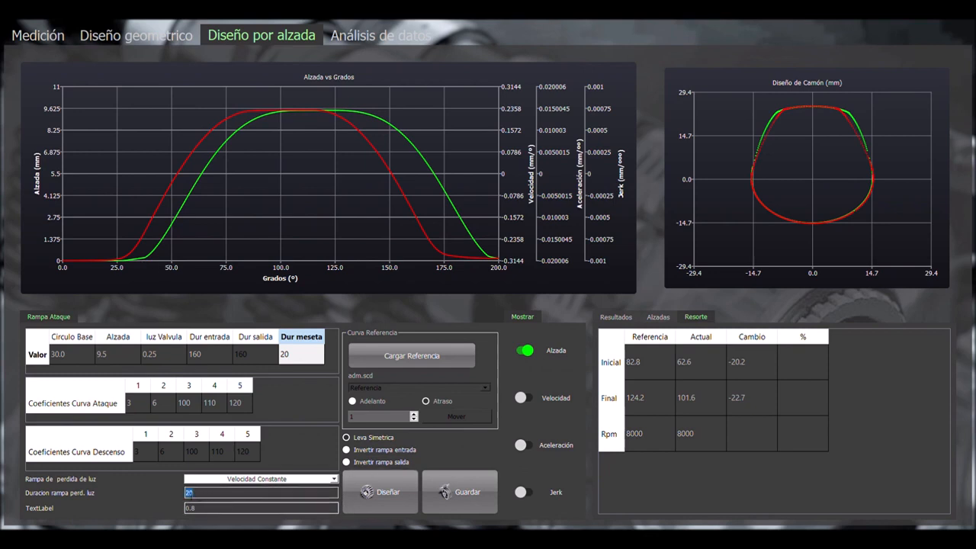
pyautogui.write('30')
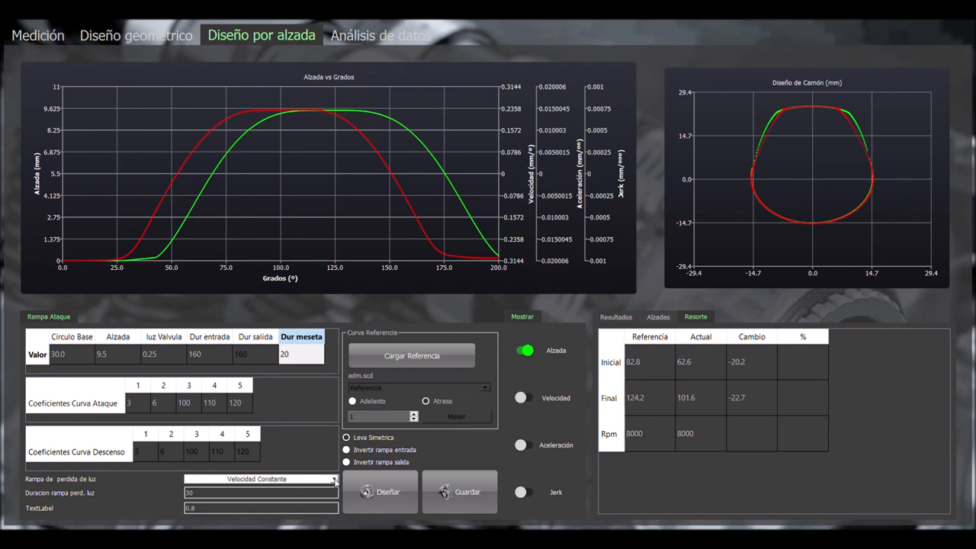
pyautogui.click(285, 500)
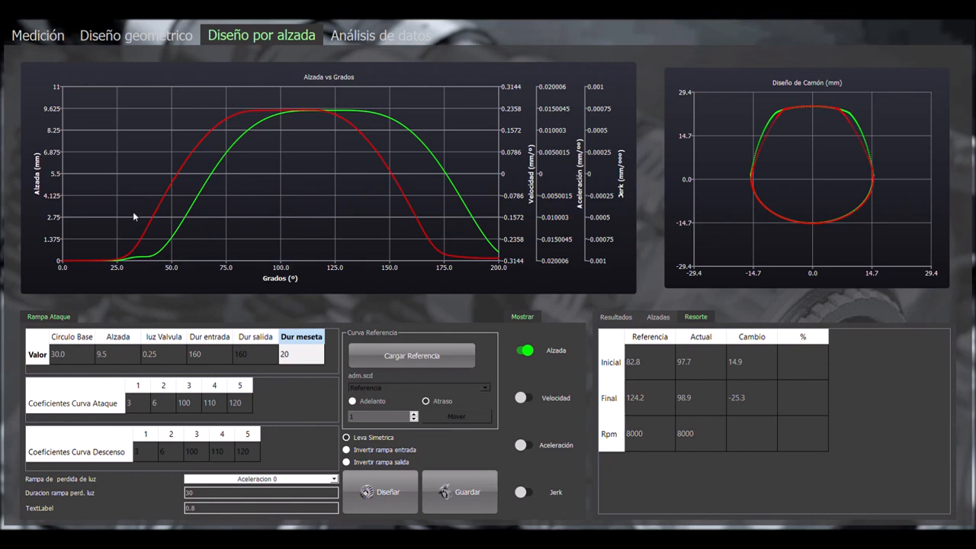
# Examine the Velocidad and Aceleración curves of the ramped cam, then hide both.
pyautogui.click(533, 400)
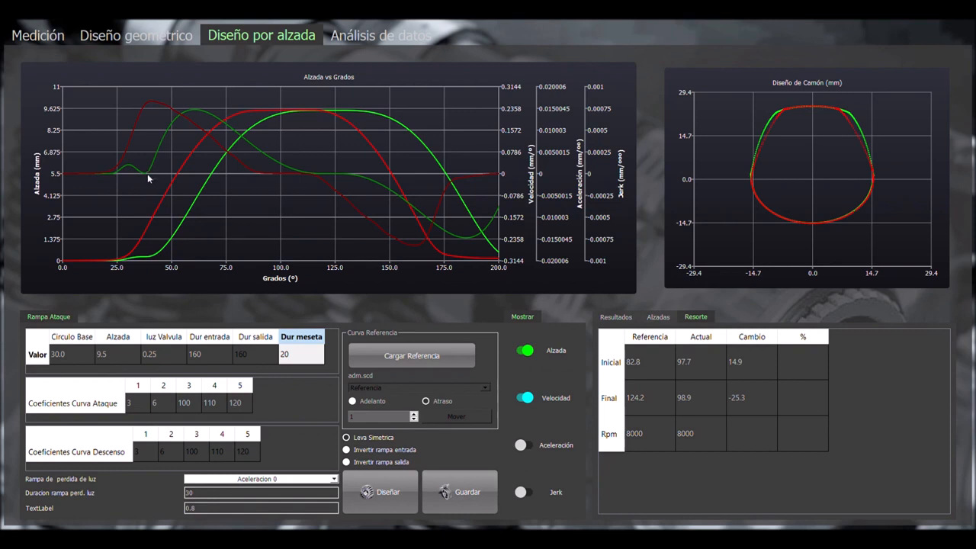
pyautogui.click(523, 445)
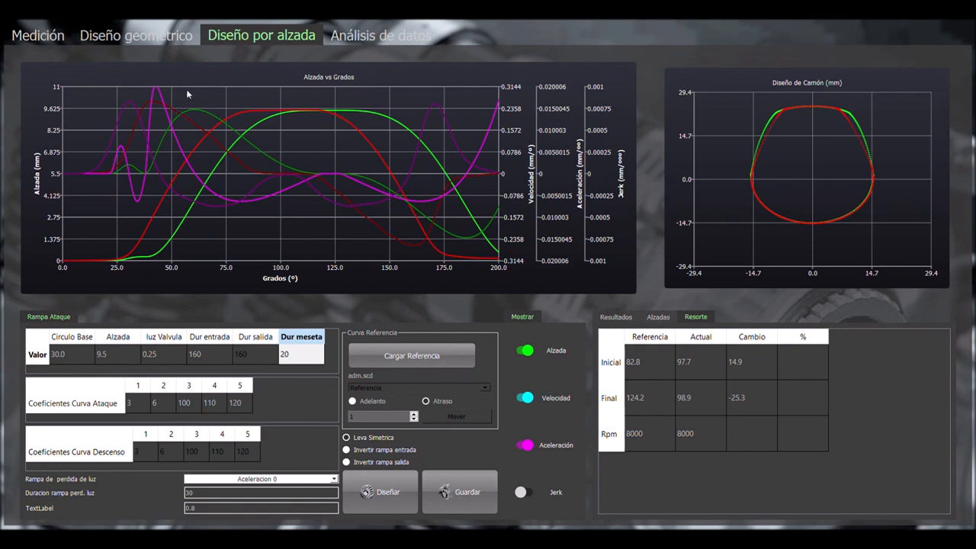
pyautogui.click(526, 445)
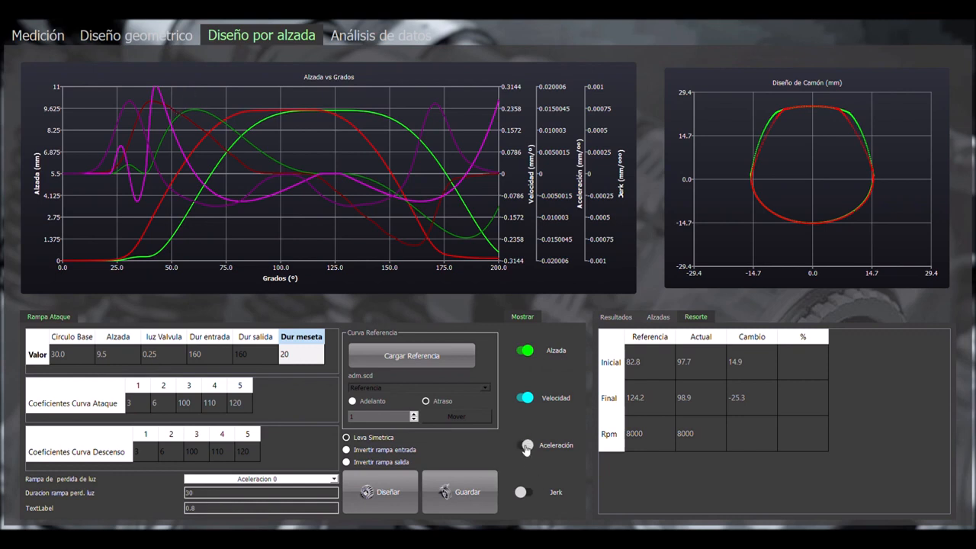
pyautogui.click(525, 400)
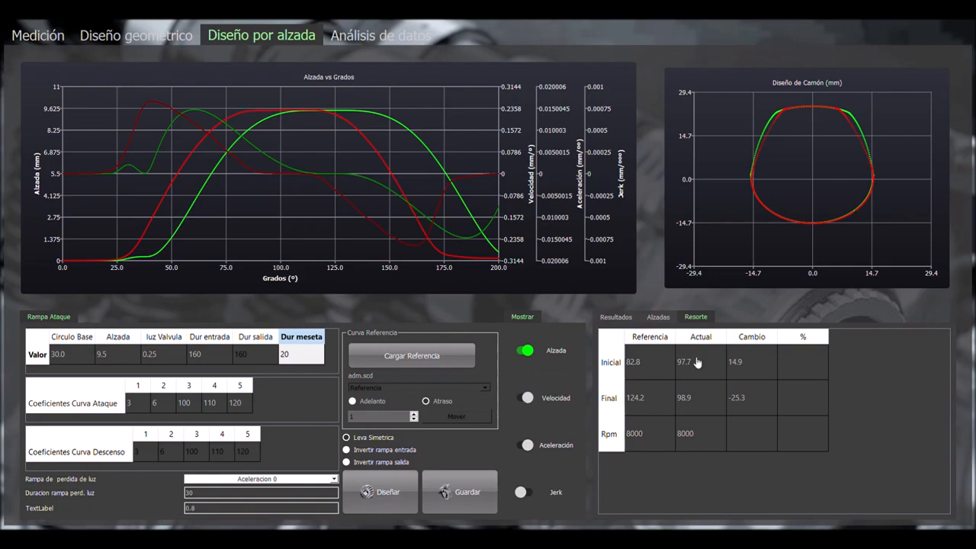